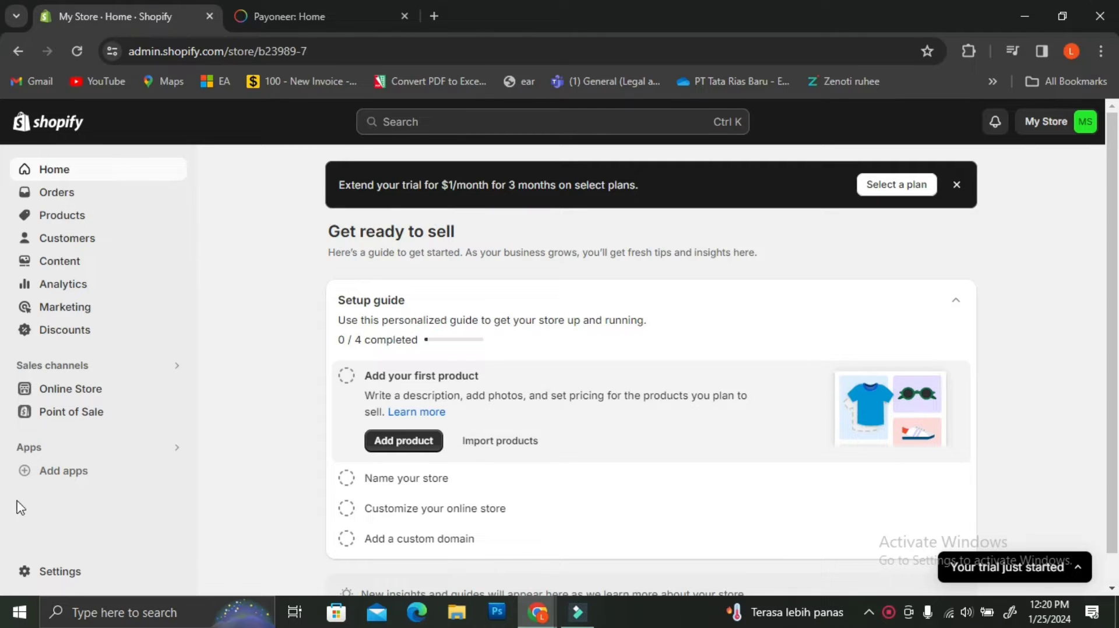
Step: Open Payments settings, filter third-party providers for 'payonee', then return to the Payments page
left_click(59, 574)
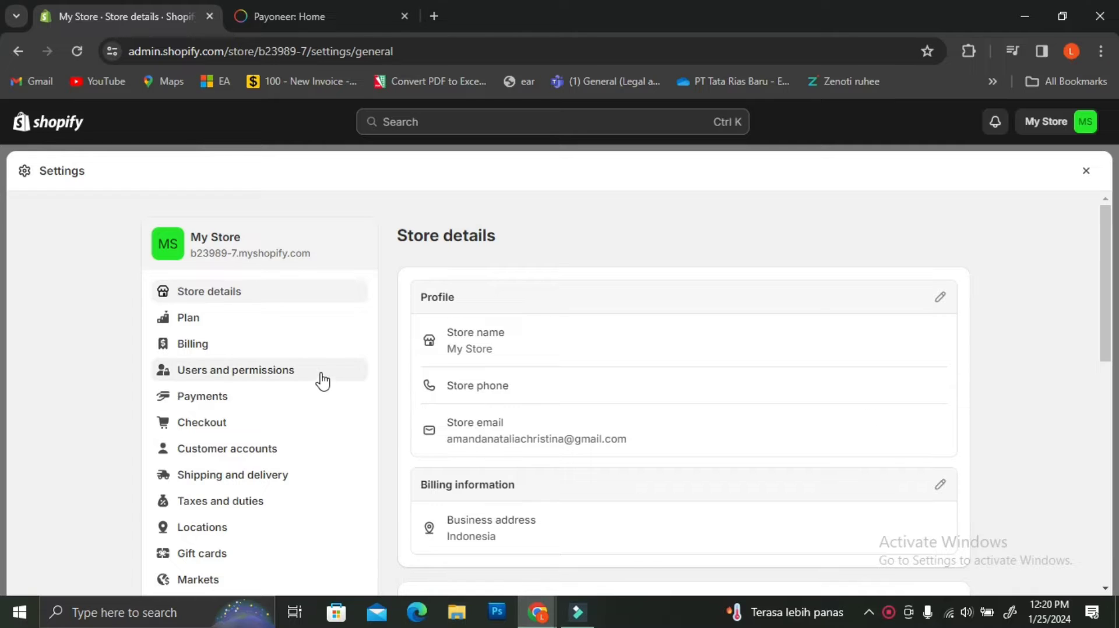
left_click(201, 402)
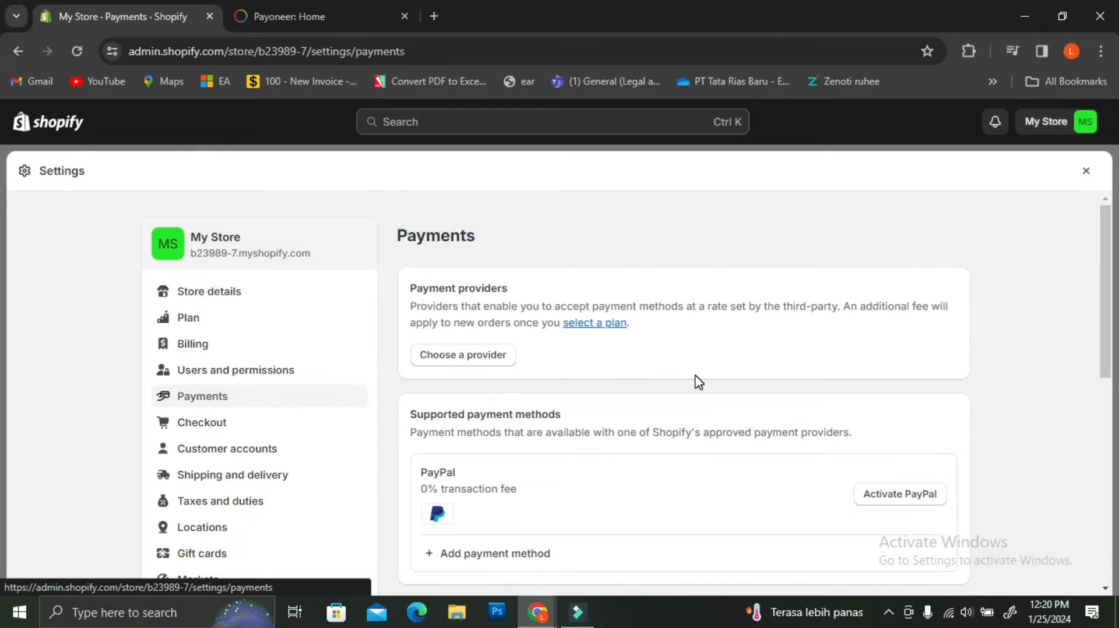
left_click(490, 367)
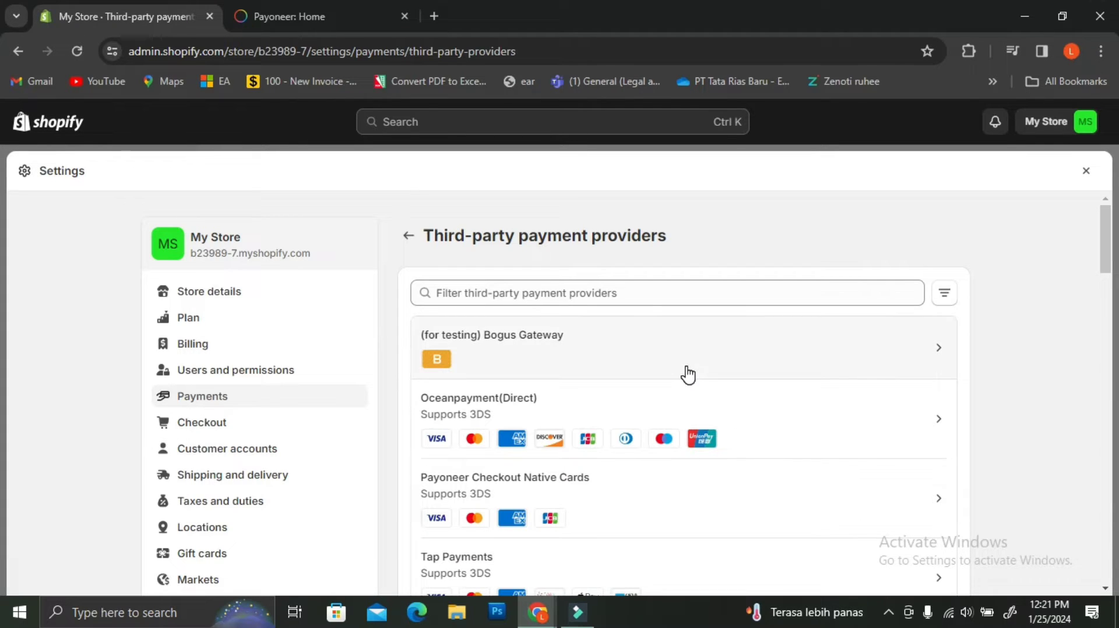
left_click(693, 298)
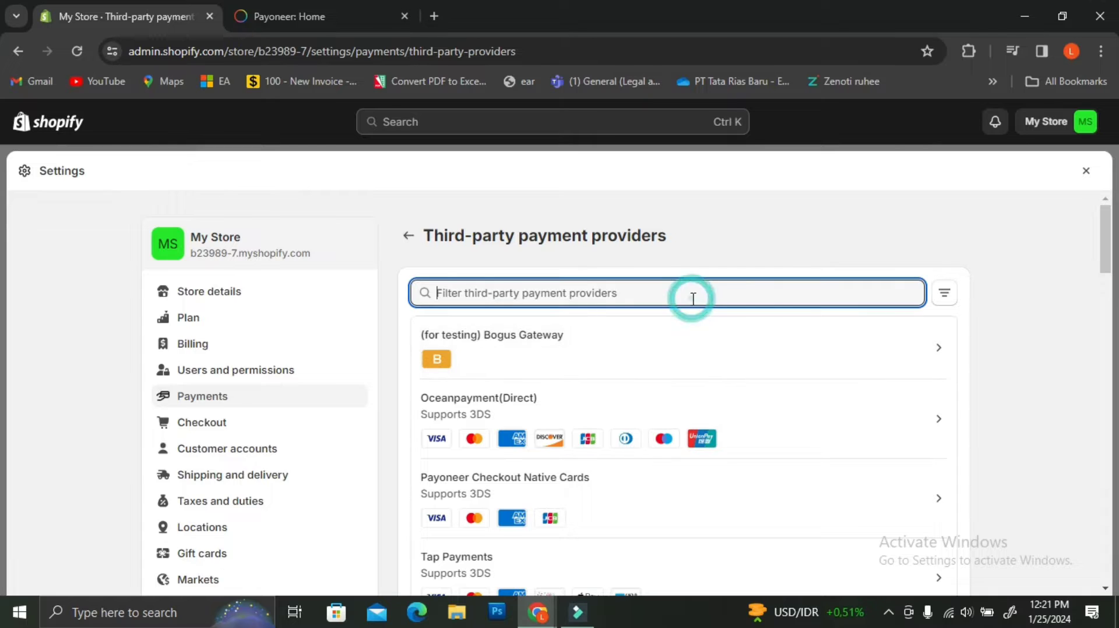
type("payonee")
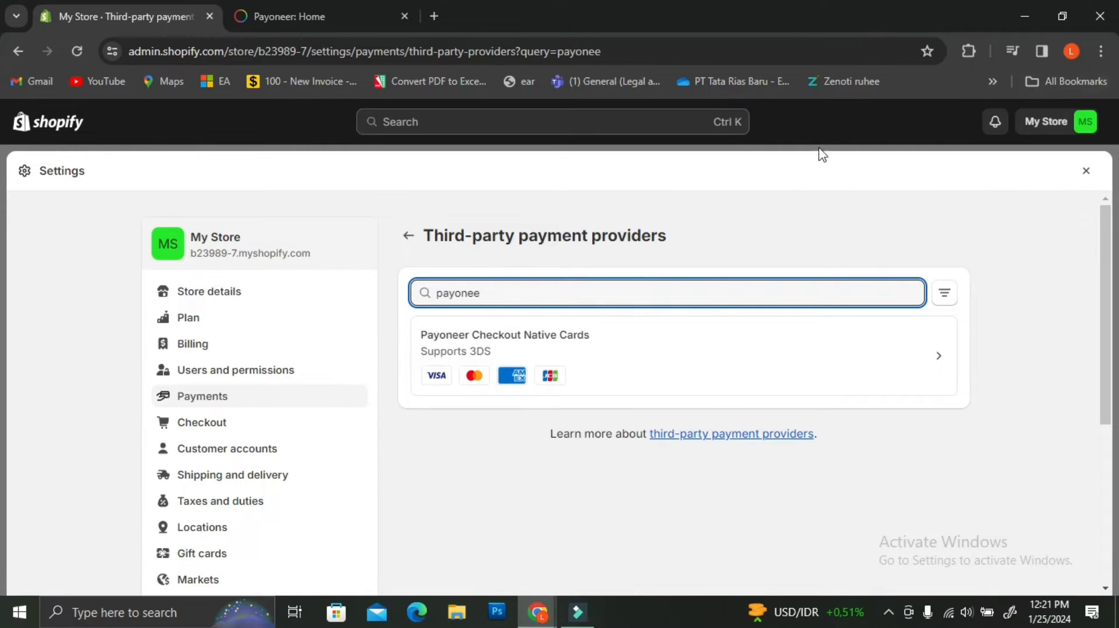
left_click(408, 235)
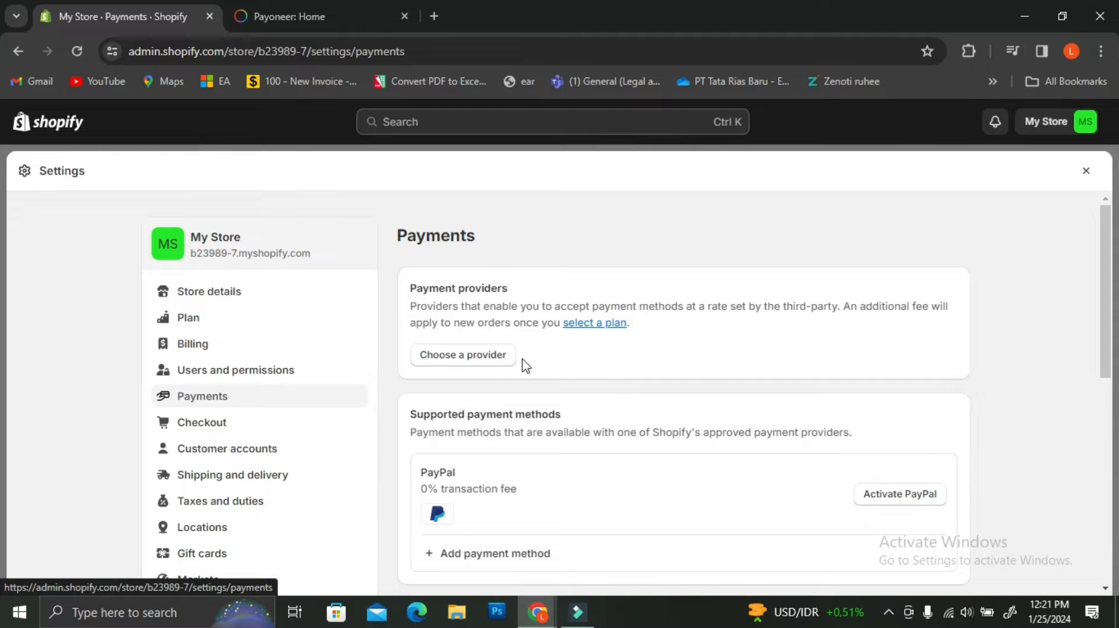
scroll(519, 373, "down", 2)
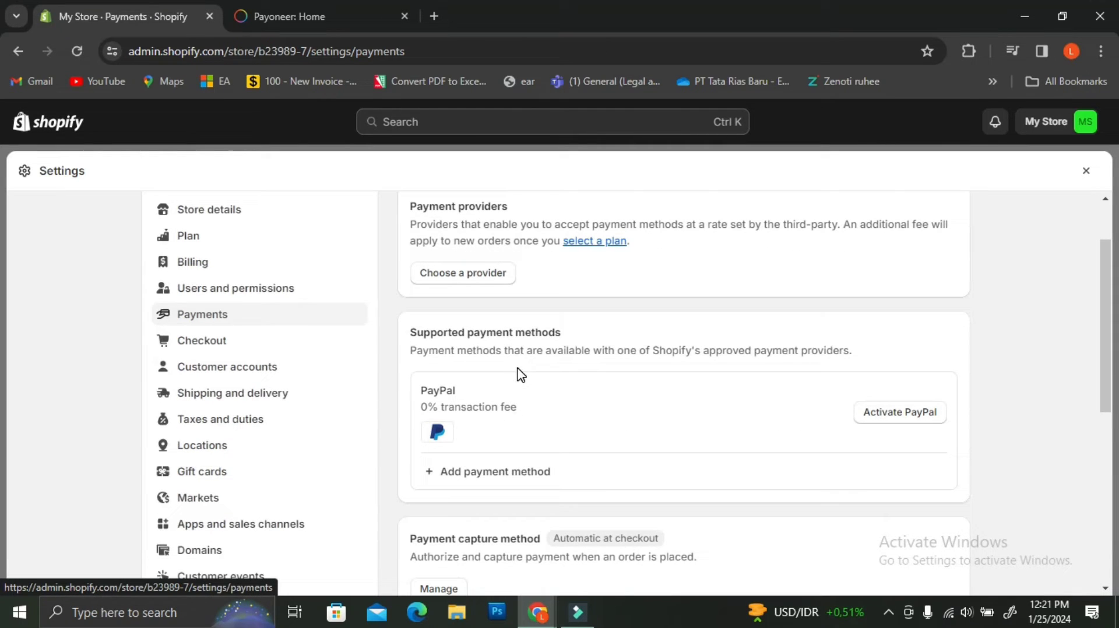
Step: Search addable payment providers for 'payoneer' and select Payoneer Checkout, listed with a 0% fee
left_click(499, 478)
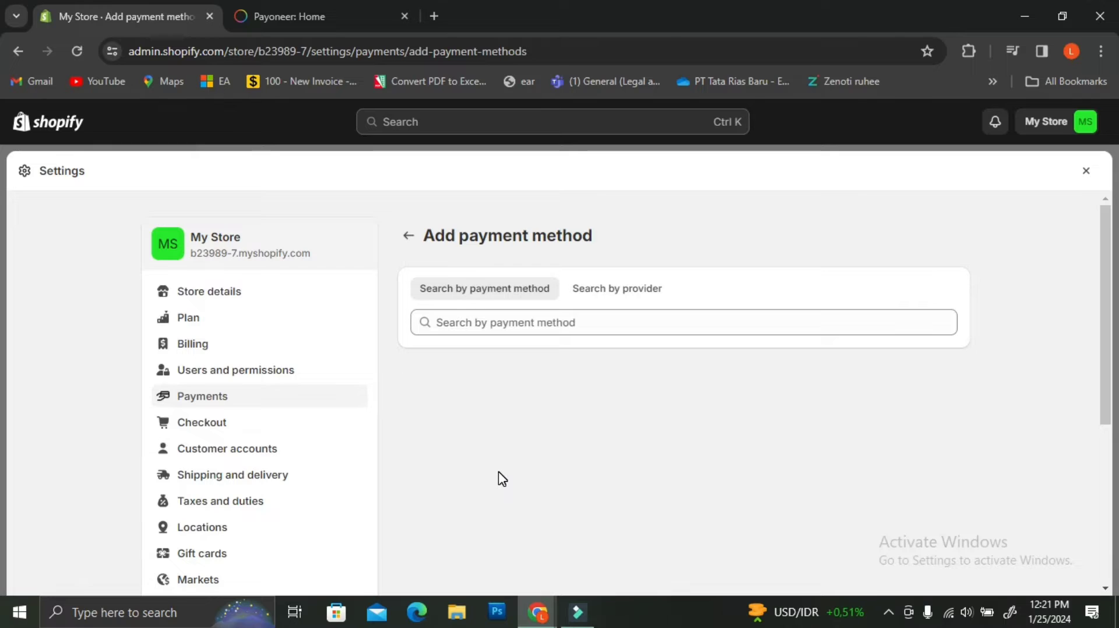
left_click(582, 326)
type("payoneer")
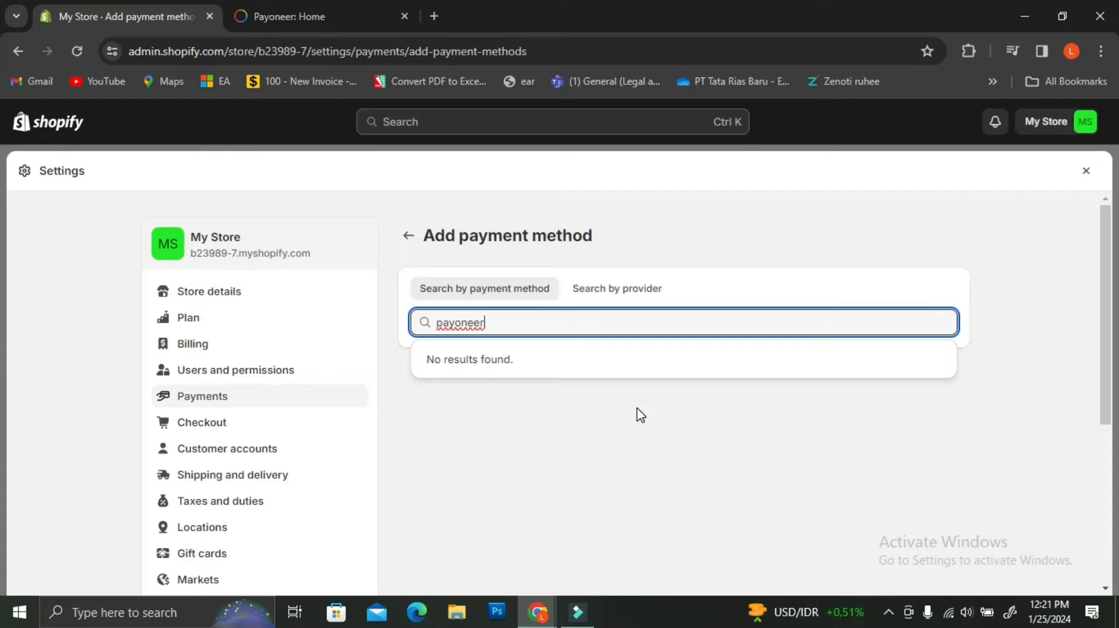
left_click(633, 298)
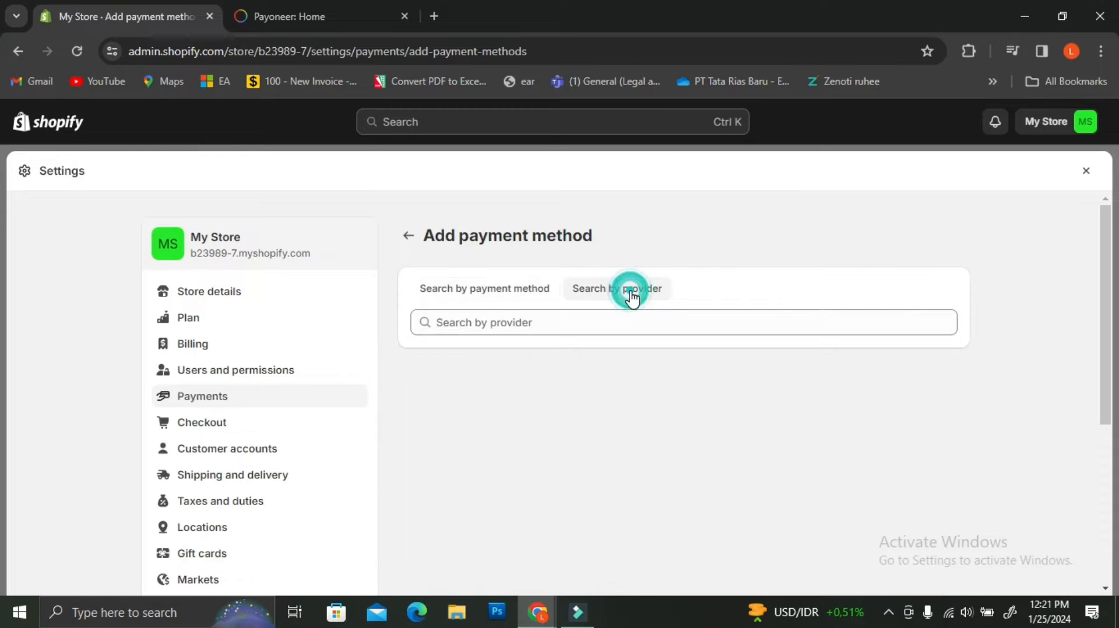
left_click(602, 324)
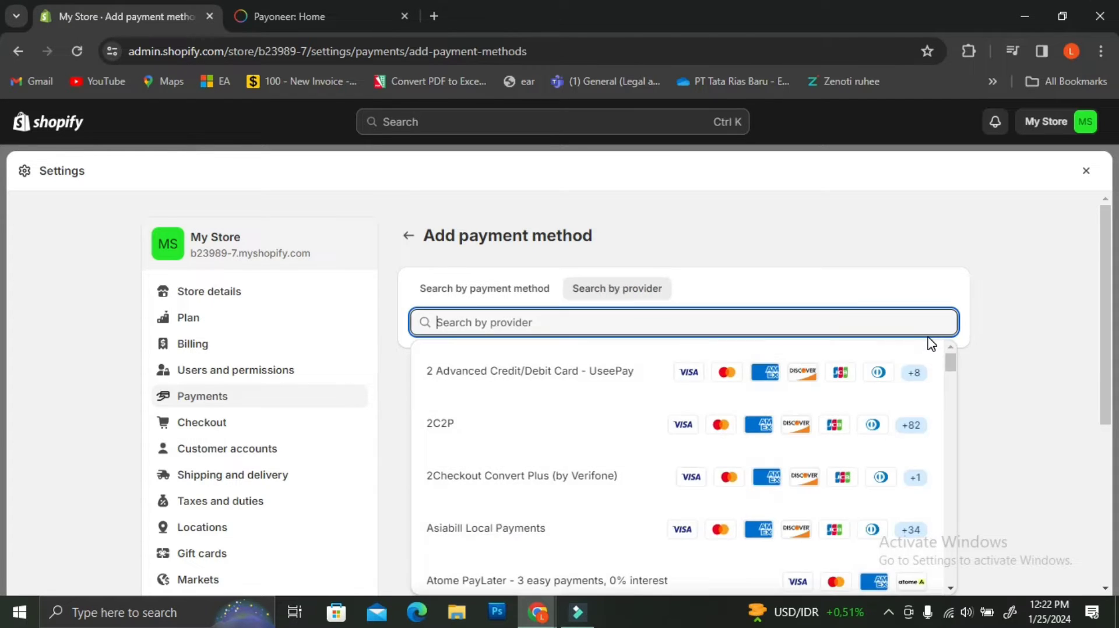
type("pa")
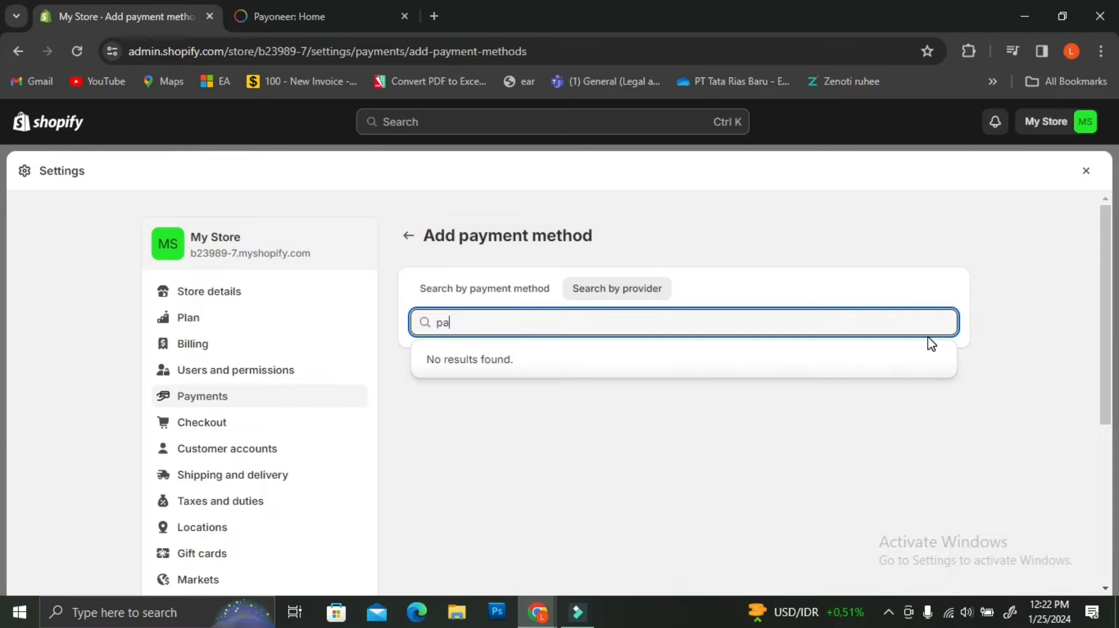
type("yoneer")
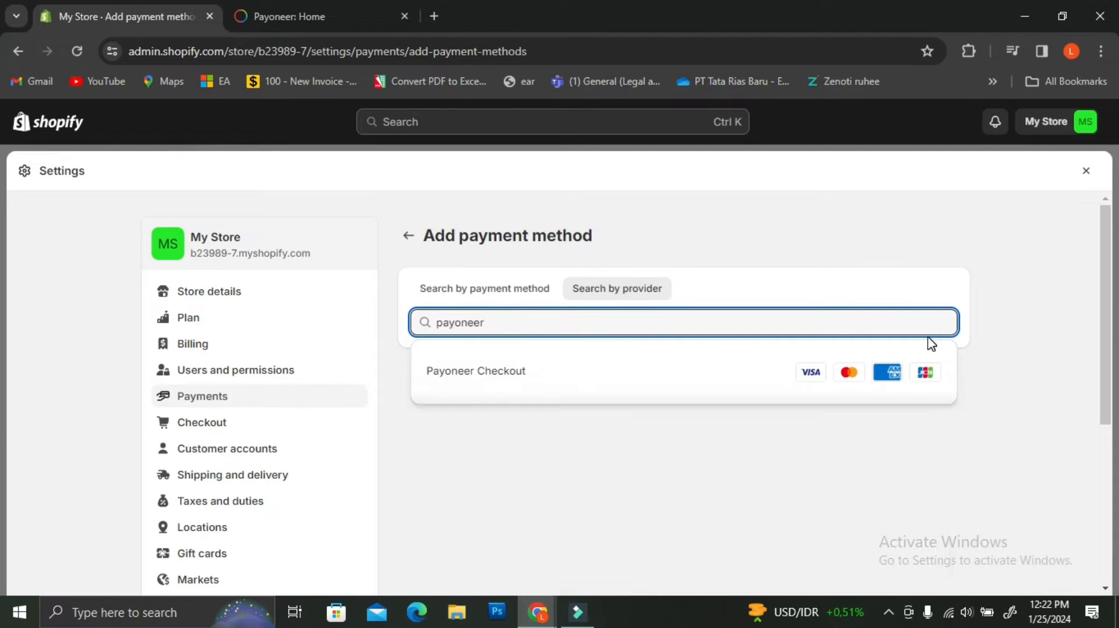
left_click(533, 383)
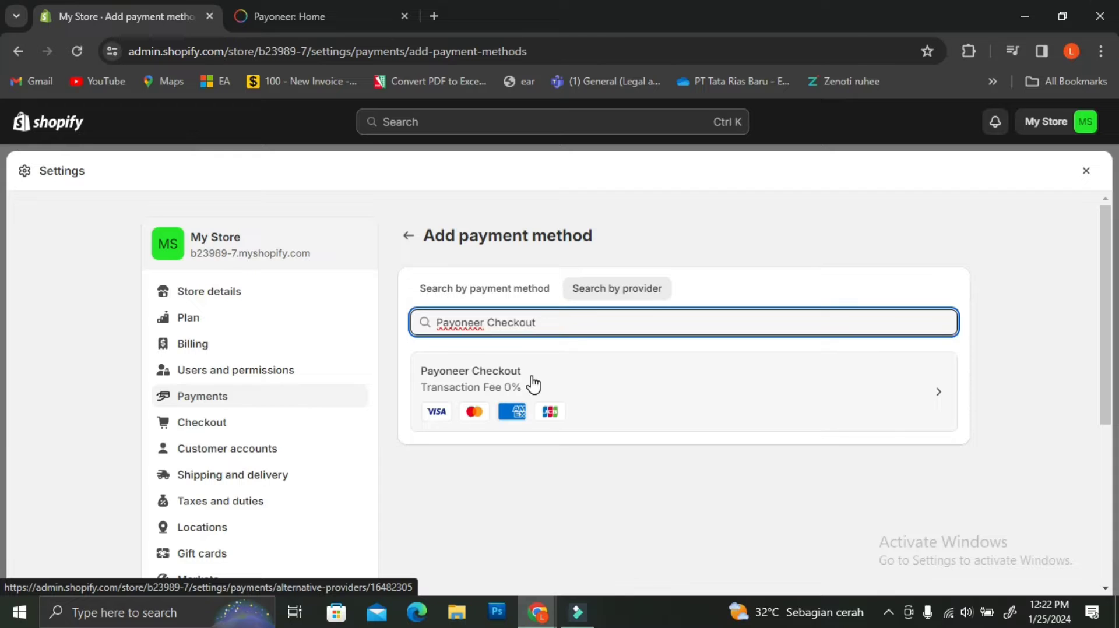
Step: Open the Payoneer Checkout provider page and start its app installation
left_click(568, 380)
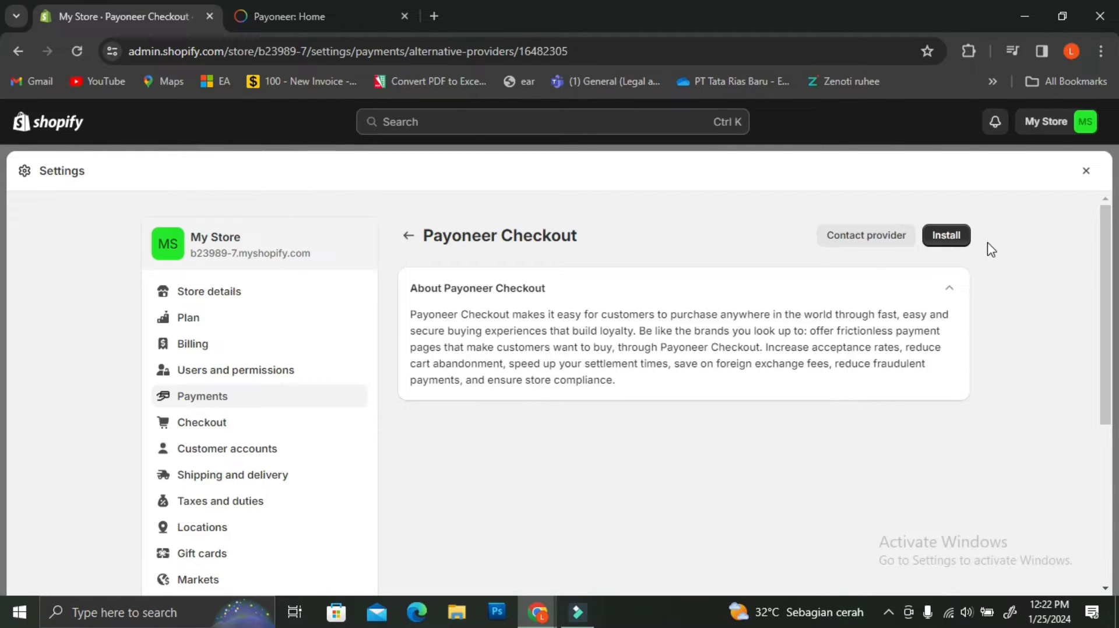
left_click(963, 242)
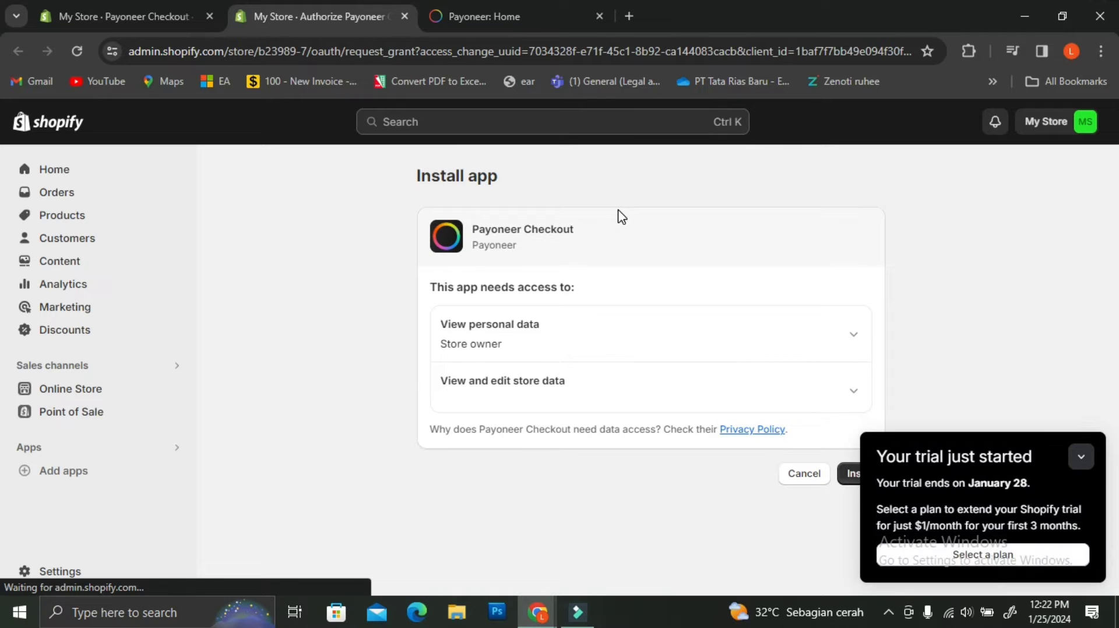
Step: Review the personal and store data access details and approve installing Payoneer Checkout
left_click(1081, 457)
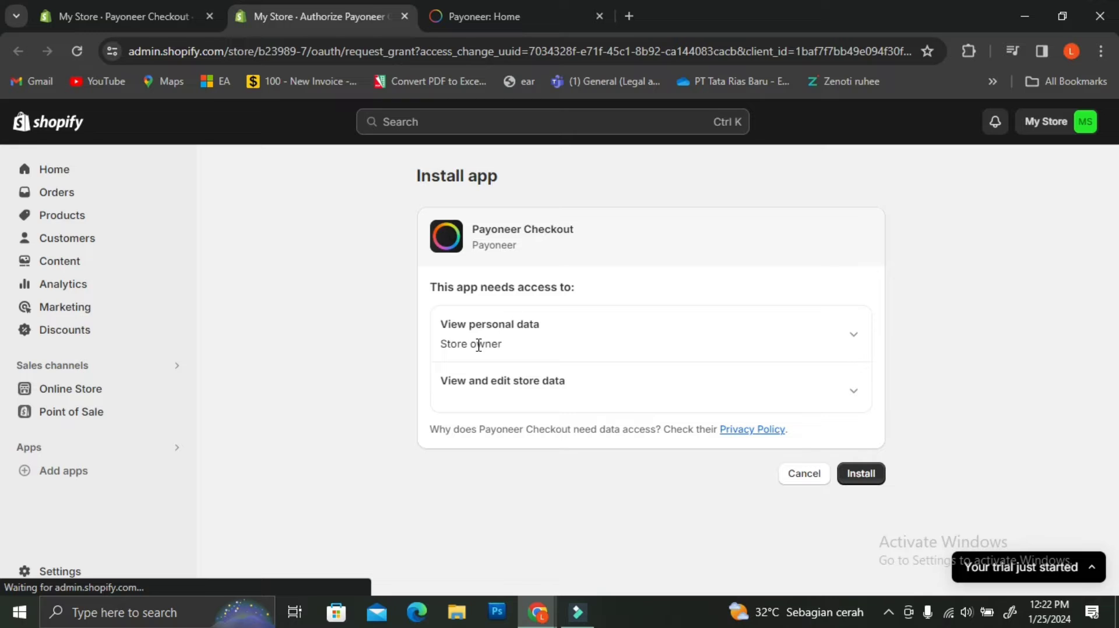
left_click(858, 338)
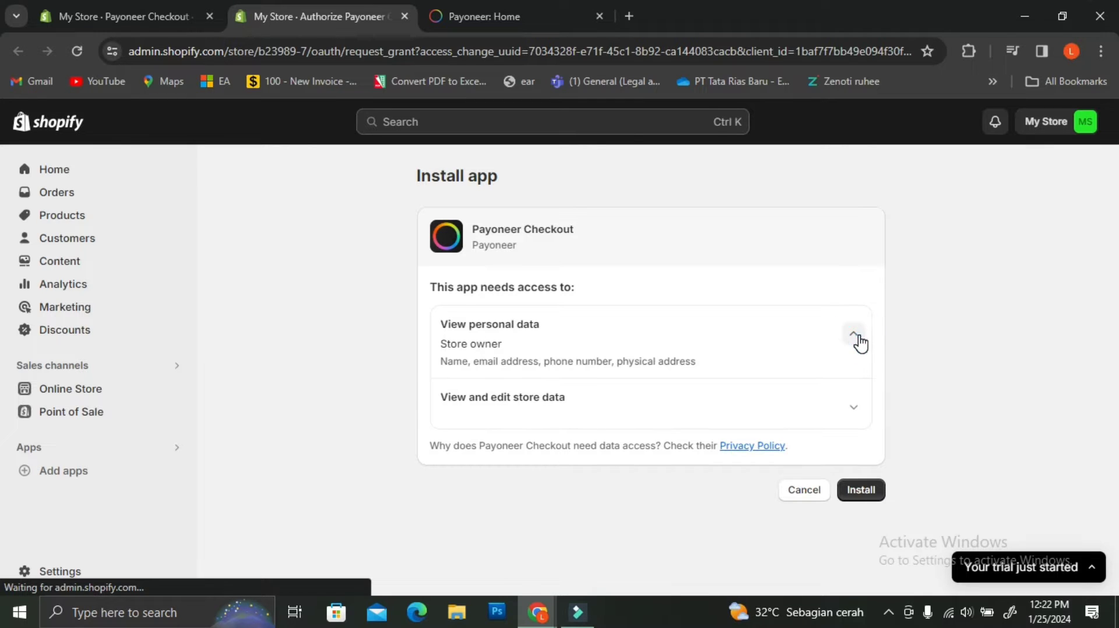
left_click(851, 411)
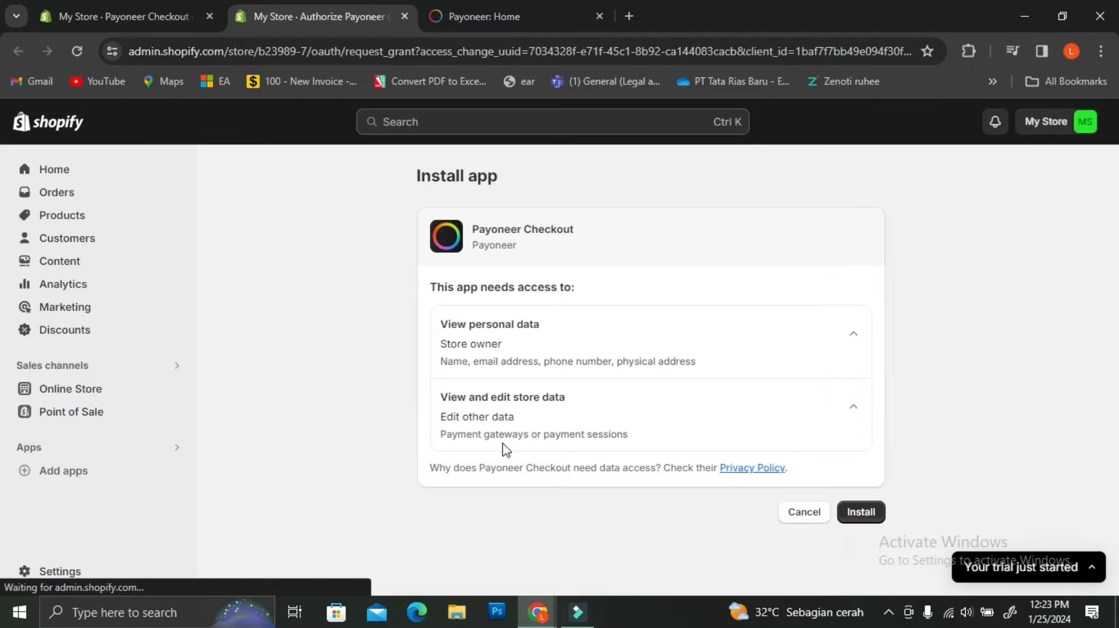
left_click(861, 513)
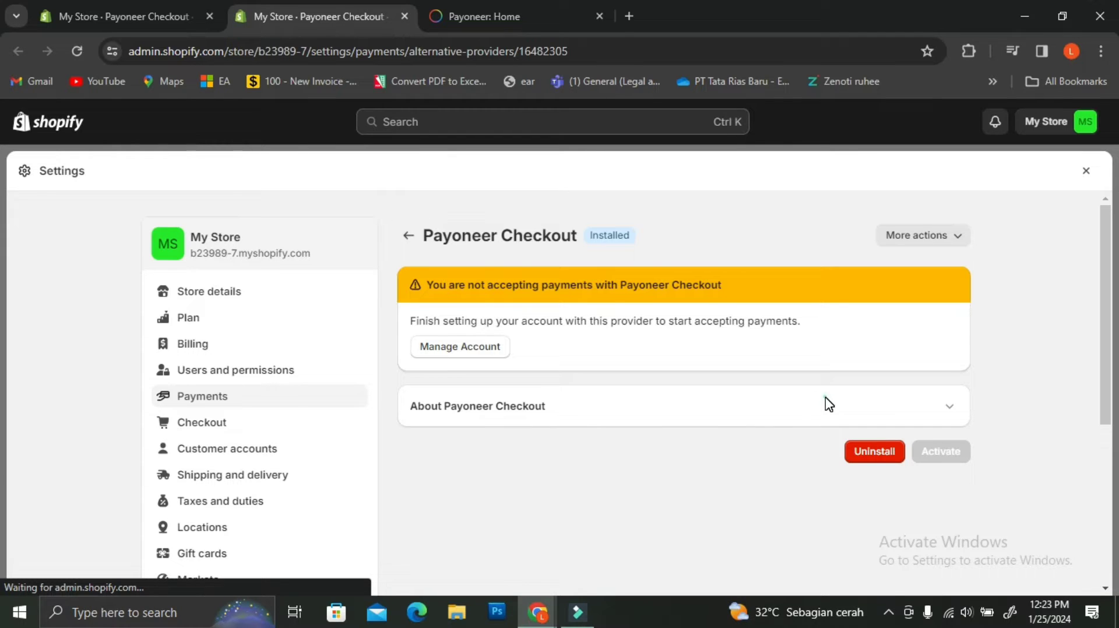
left_click(825, 398)
left_click(949, 408)
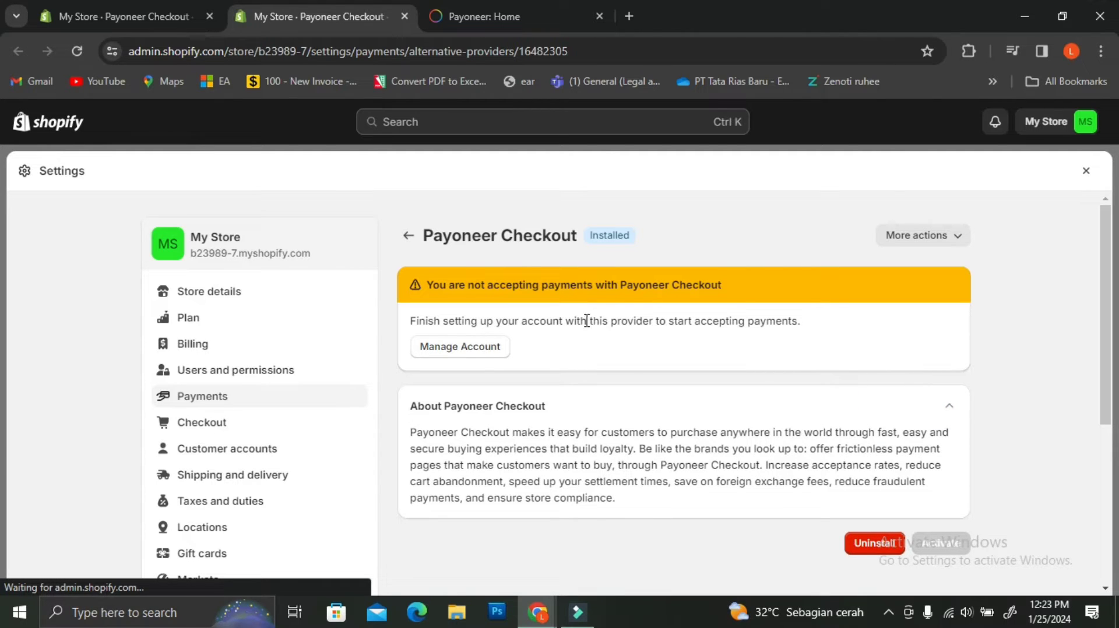
left_click(490, 348)
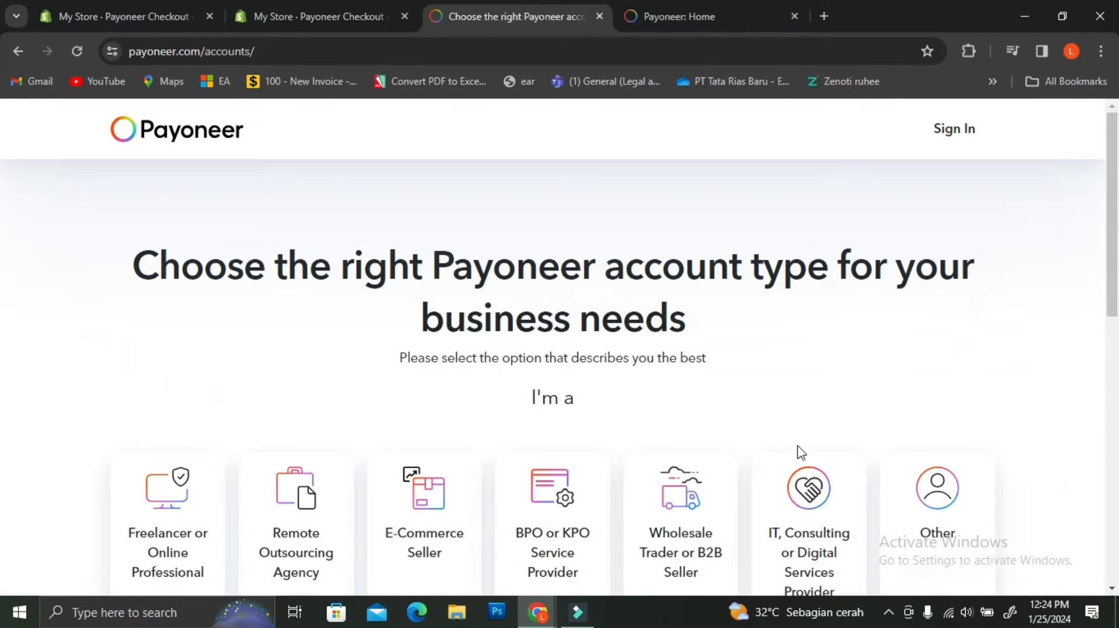
Step: Choose the E-Commerce Seller account type with less than $10,000 in monthly payments
scroll(640, 344, "down", 2)
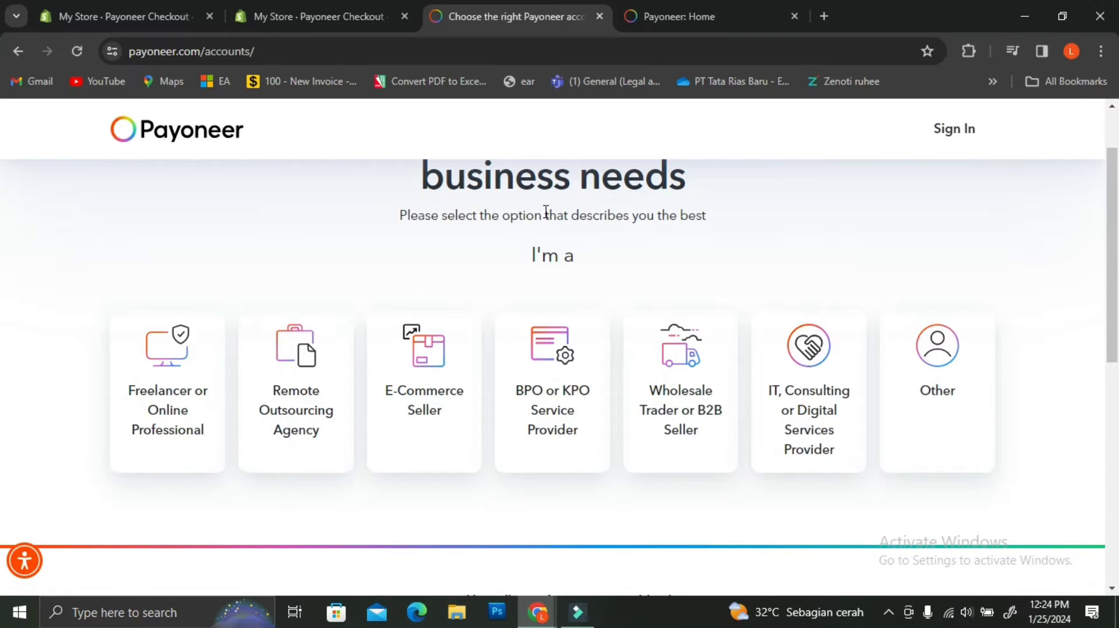
scroll(544, 212, "up", 2)
scroll(1080, 288, "down", 2)
scroll(748, 252, "up", 1)
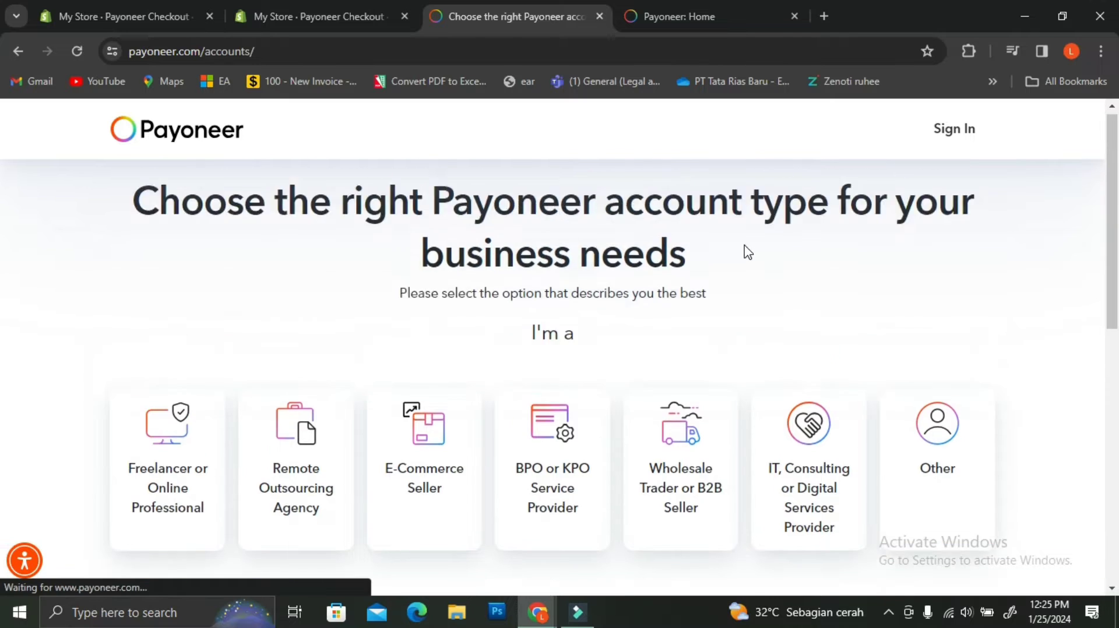
left_click(433, 497)
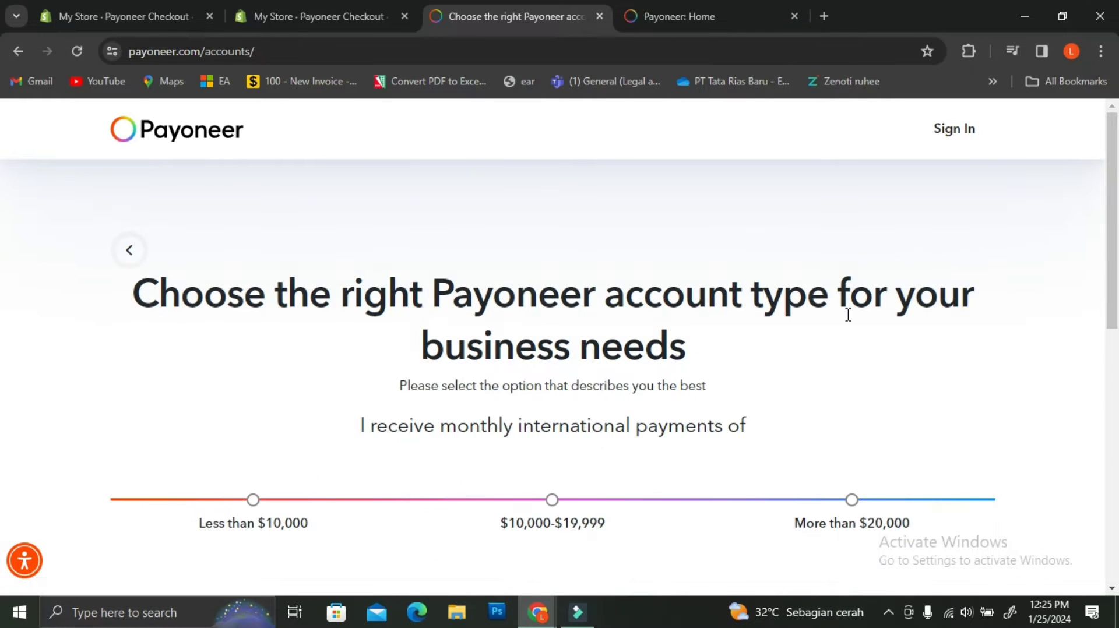
scroll(848, 315, "down", 2)
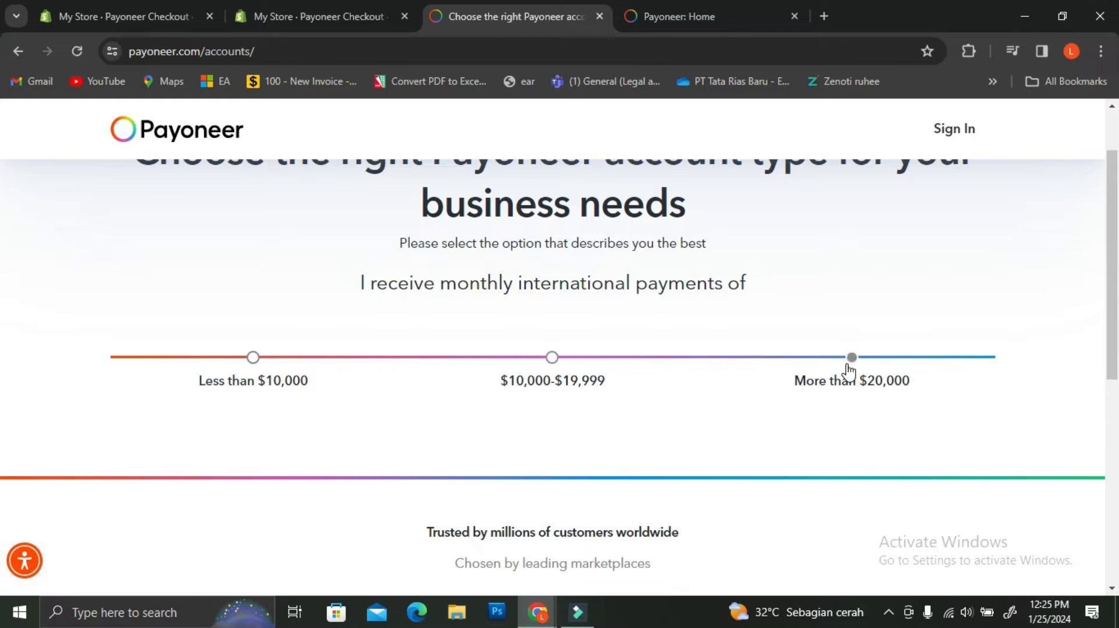
left_click(256, 358)
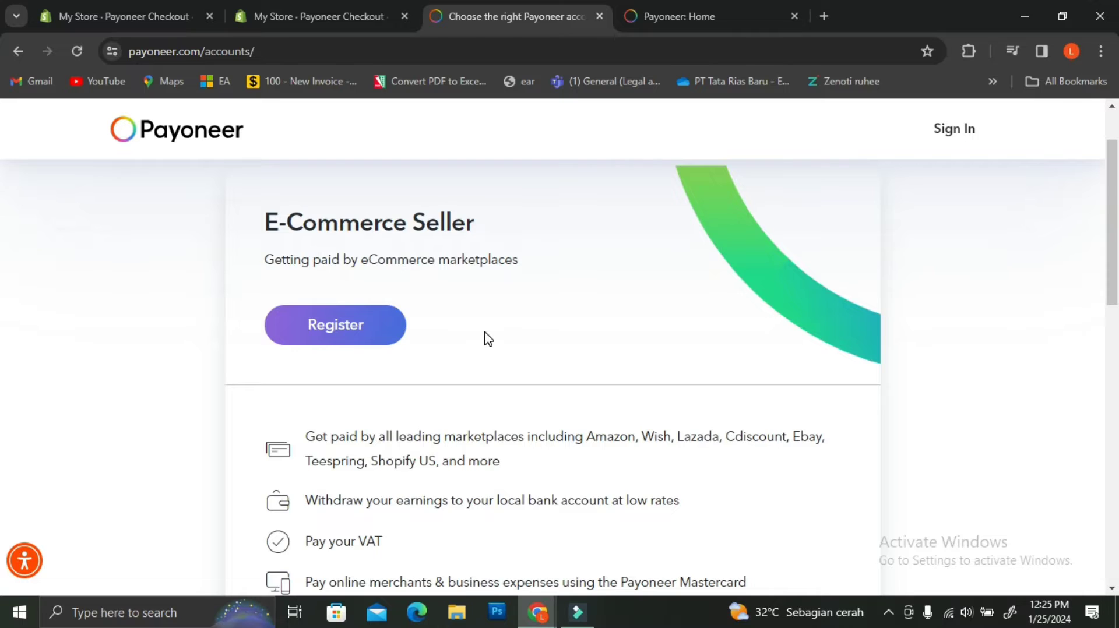
Step: Review the Shopify US seller benefits and start registering the E-Commerce Seller account
scroll(489, 339, "down", 1)
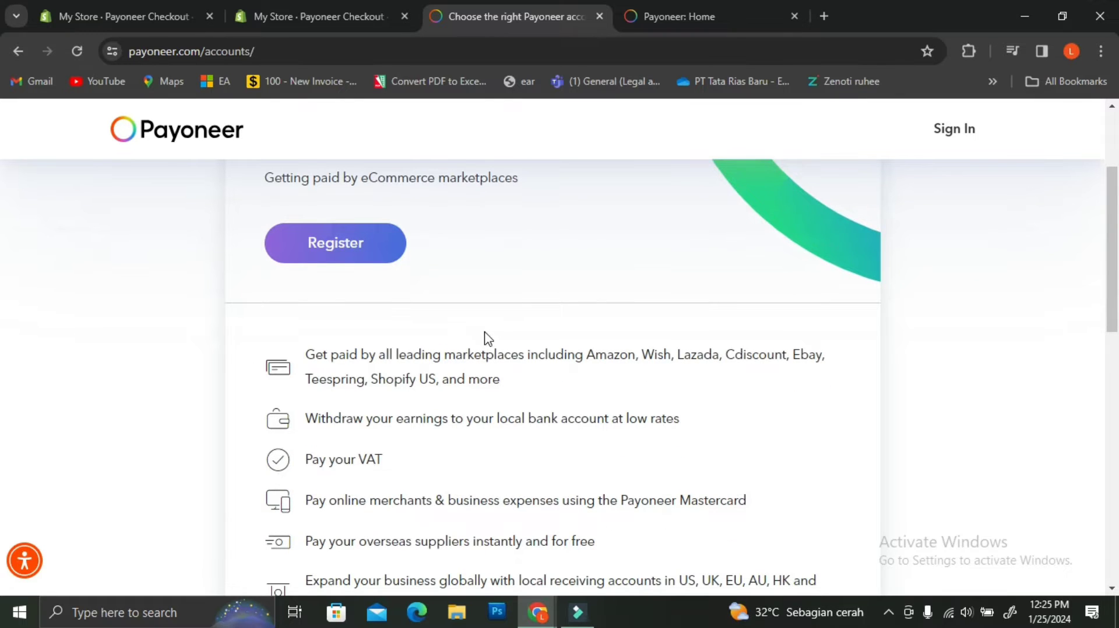
left_click_drag(371, 379, 436, 379)
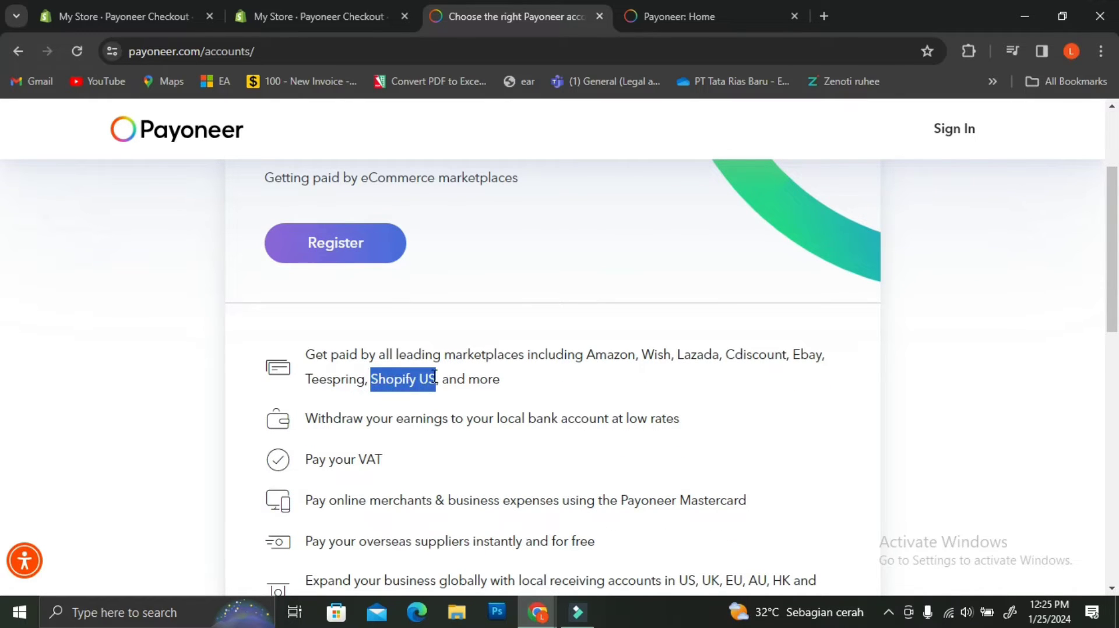
left_click(752, 365)
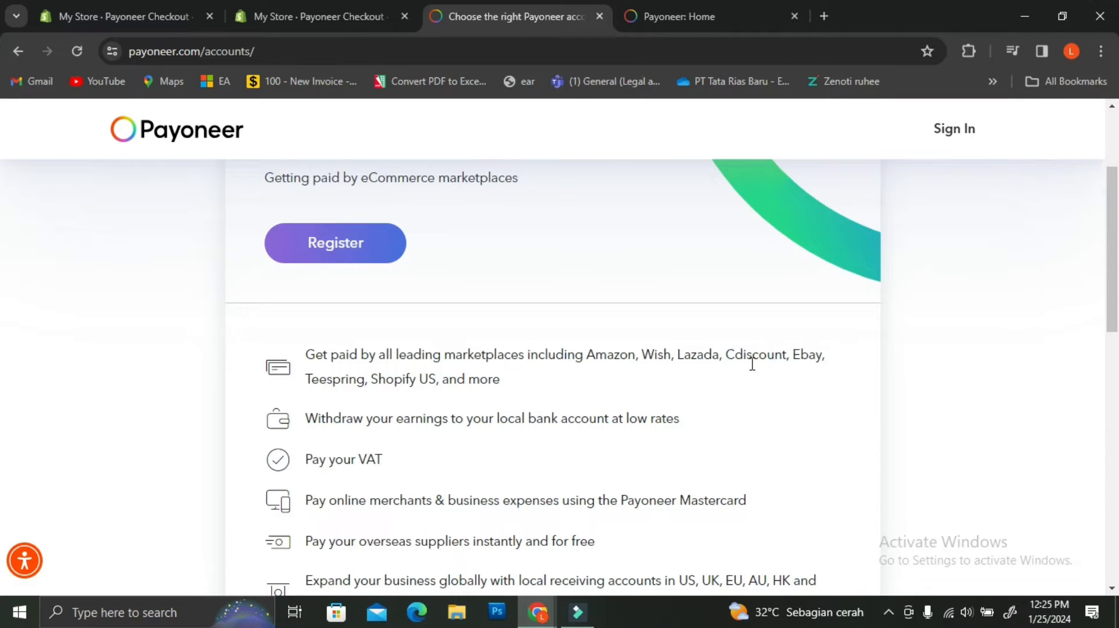
scroll(752, 364, "down", 3)
scroll(367, 217, "up", 3)
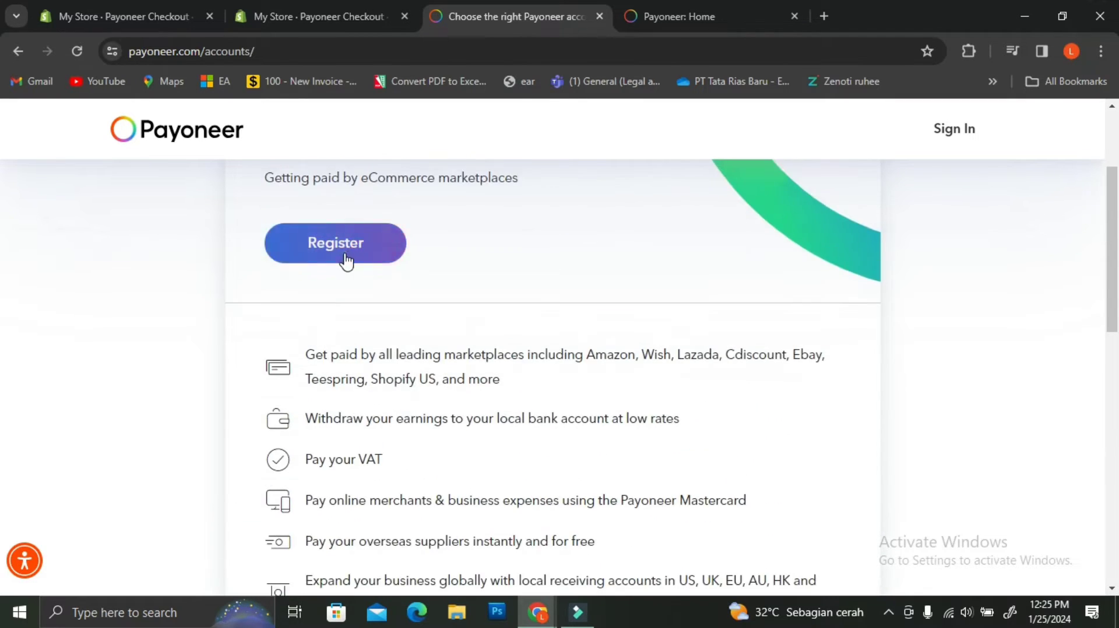
left_click(347, 261)
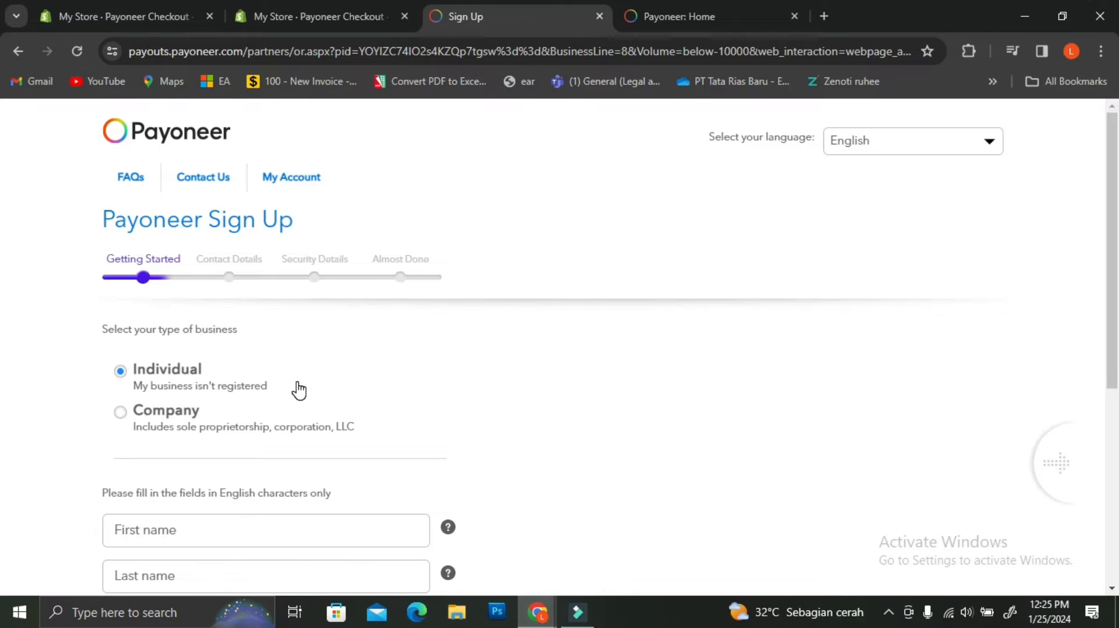
Step: Scroll the Payoneer Home page to view the 'Your account is approved' banner
scroll(300, 389, "down", 1)
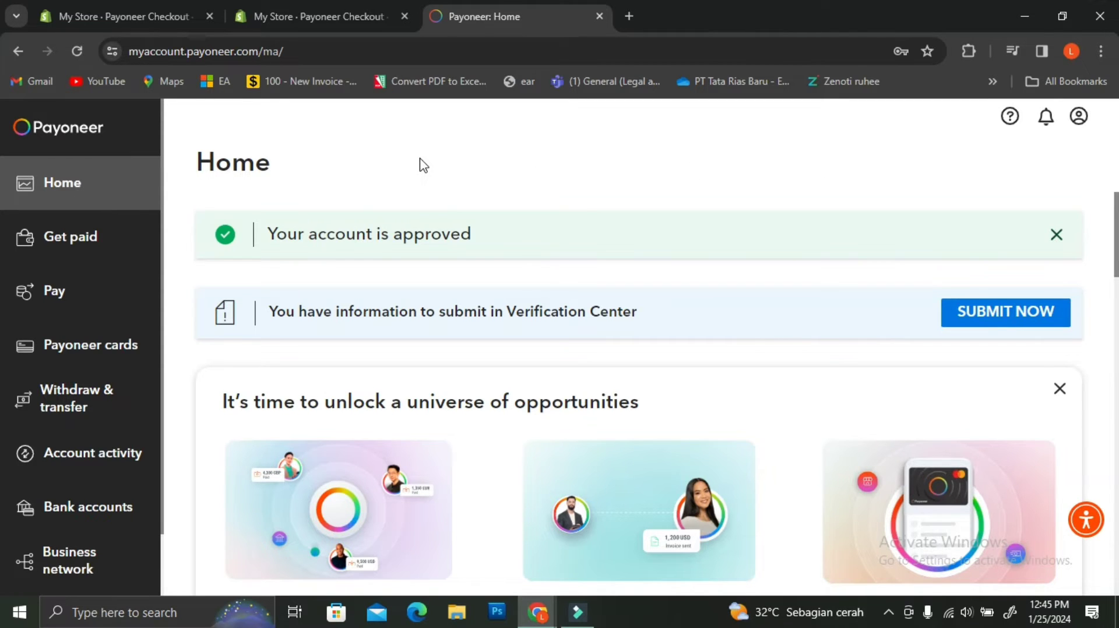
Step: Go to Get paid, open Receiving accounts, and view the approved USA USD Account 1
left_click(82, 240)
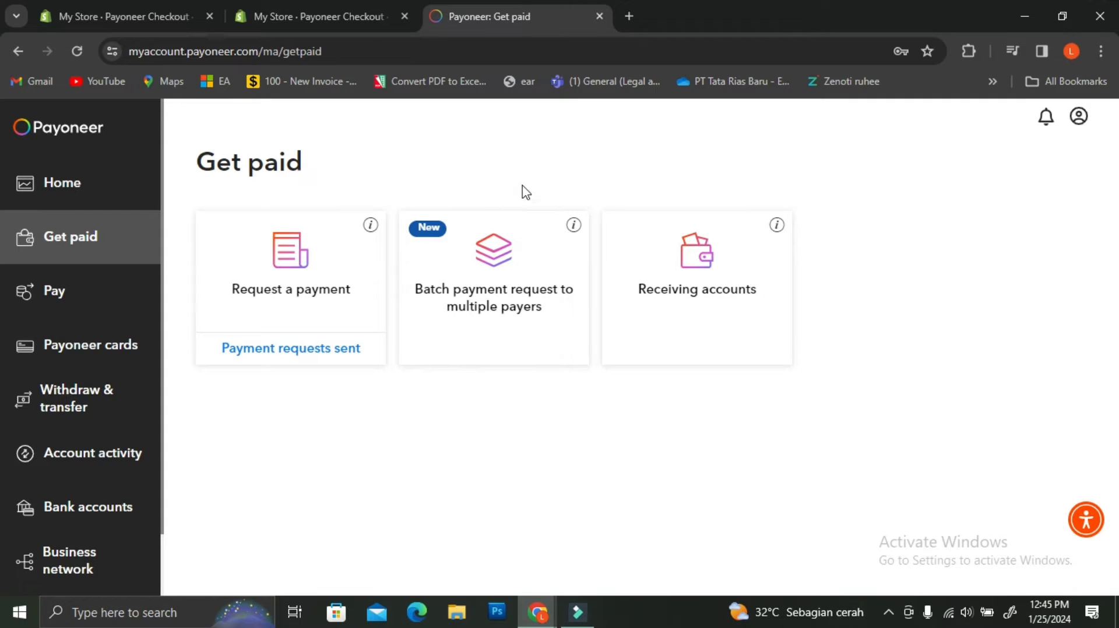
left_click(734, 279)
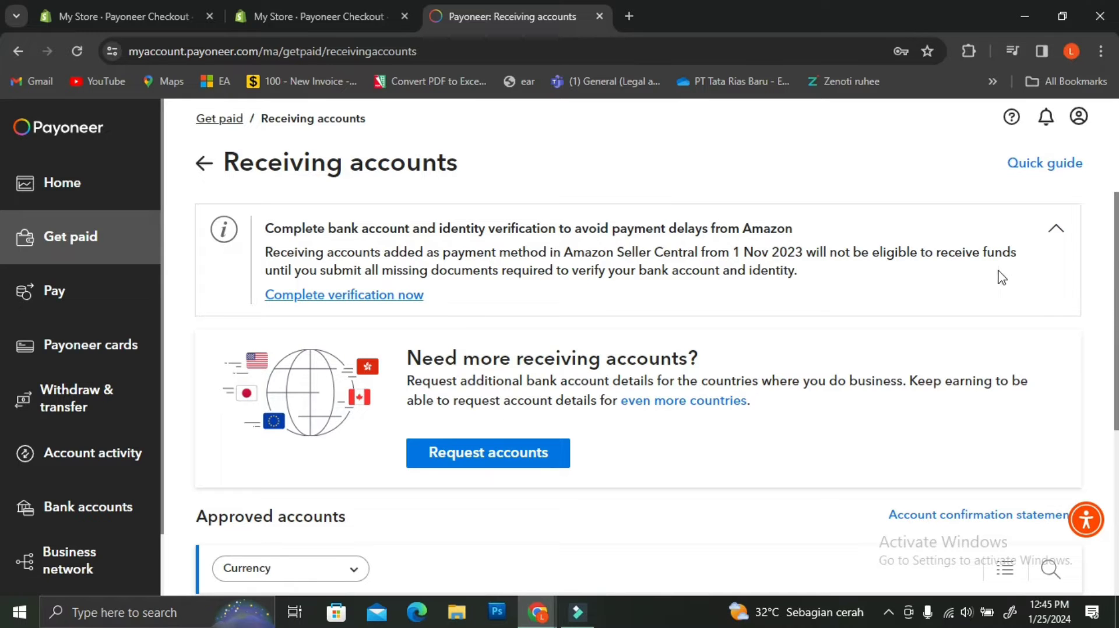
scroll(880, 406, "down", 2)
scroll(883, 407, "down", 3)
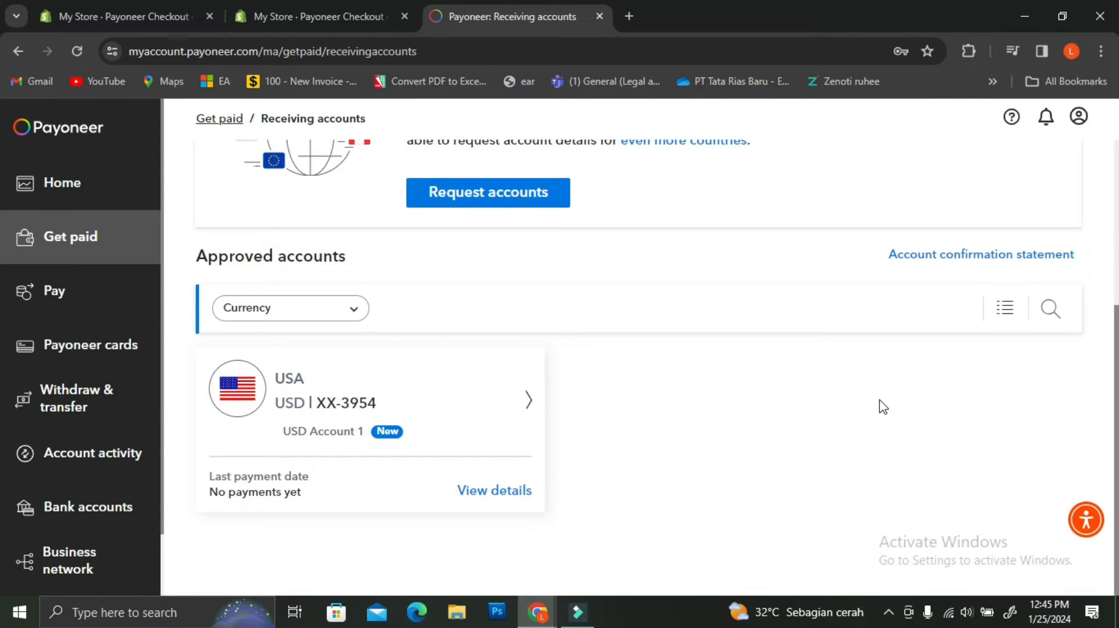
scroll(883, 407, "up", 3)
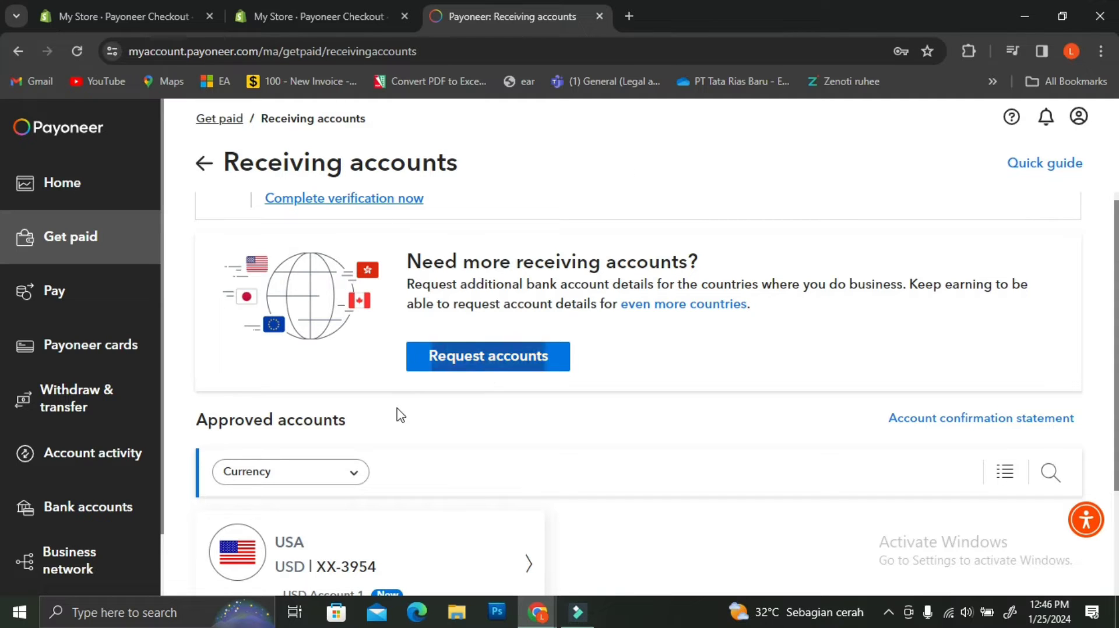
scroll(396, 413, "down", 3)
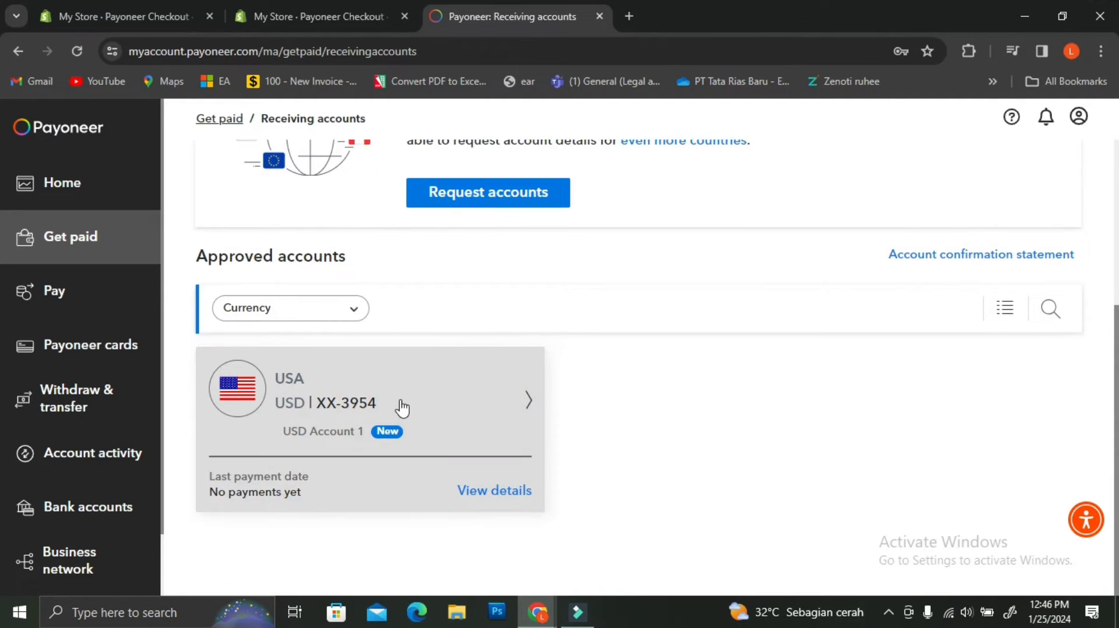
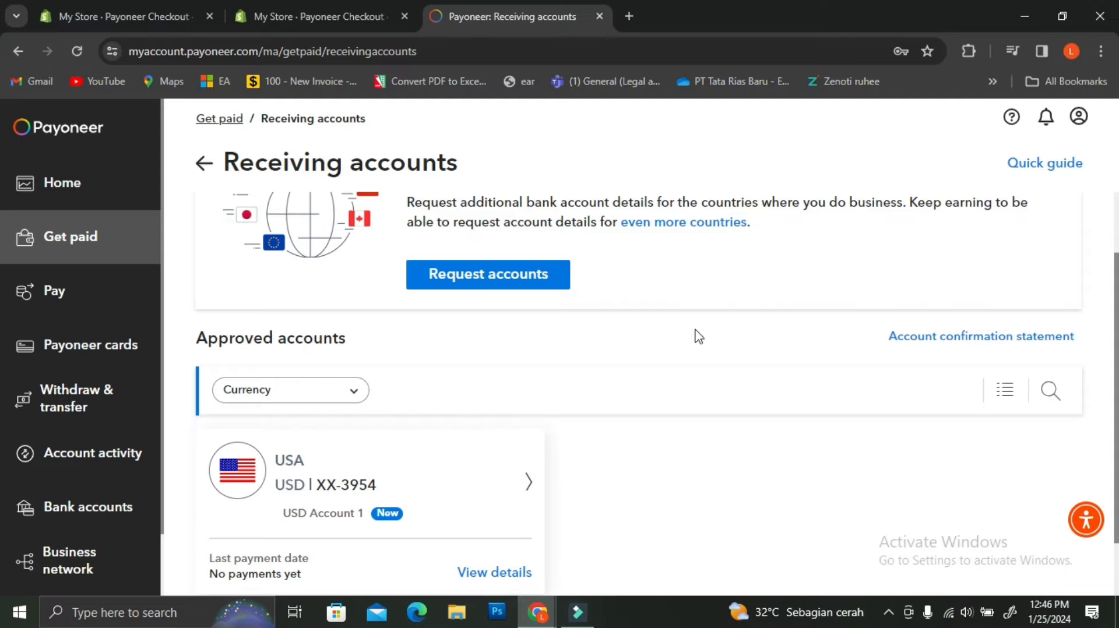
Step: Scroll the Receiving accounts page down to the approved USD account for the USA
scroll(446, 516, "down", 1)
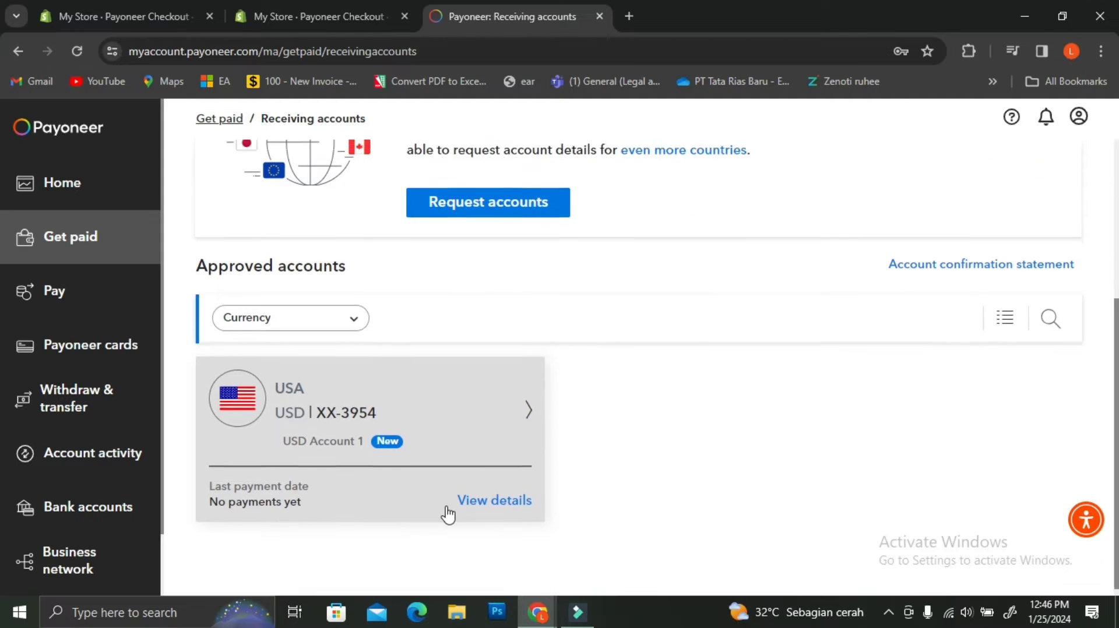
left_click(470, 437)
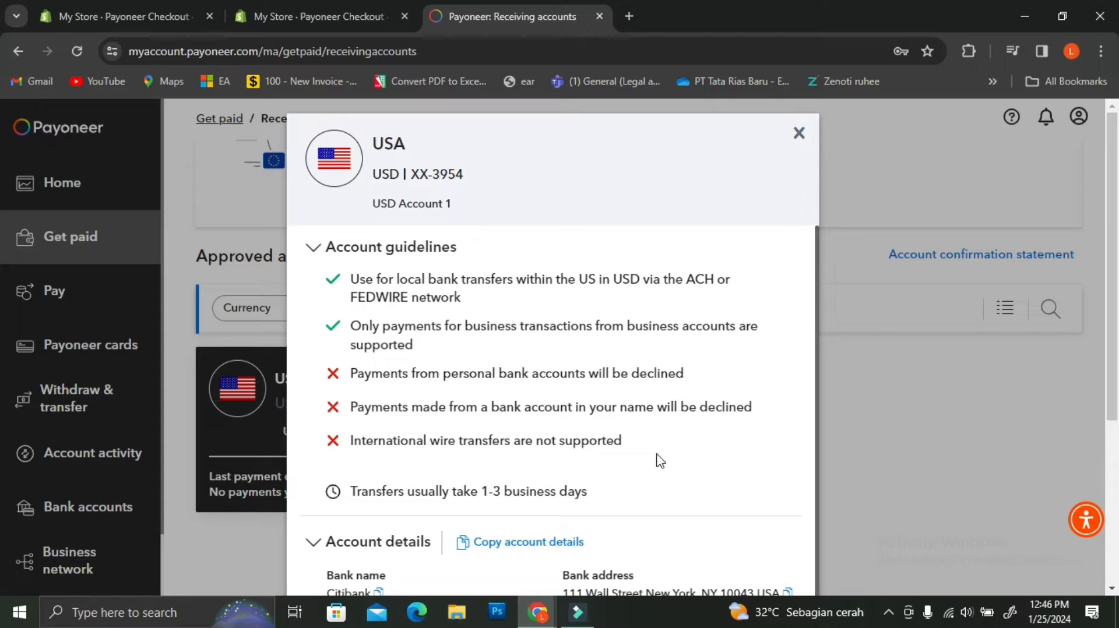
scroll(661, 462, "down", 1)
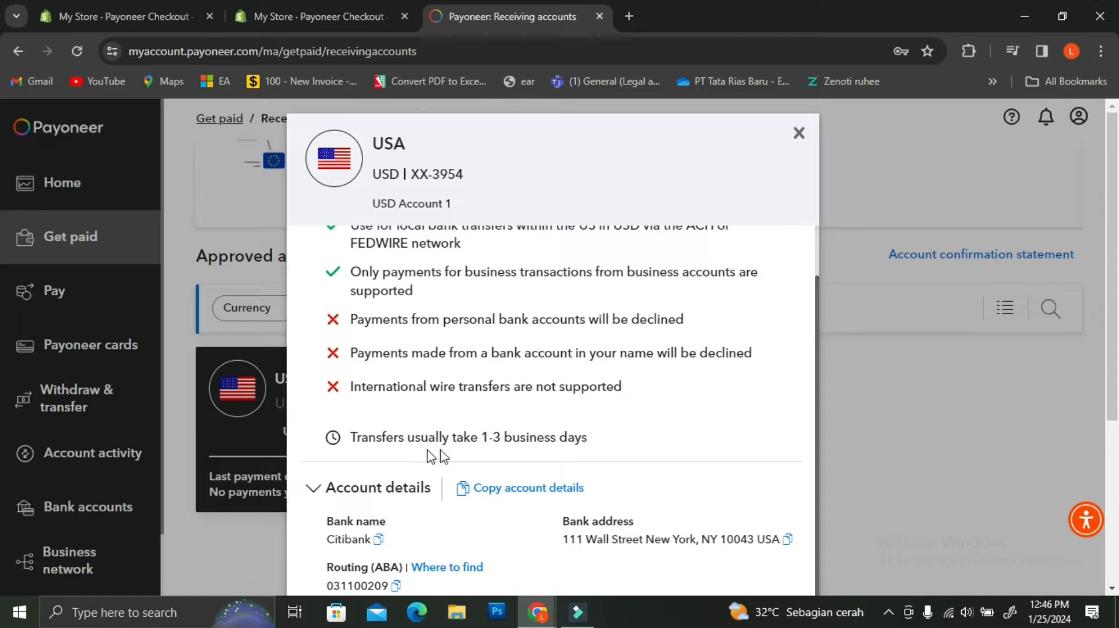
scroll(683, 431, "down", 3)
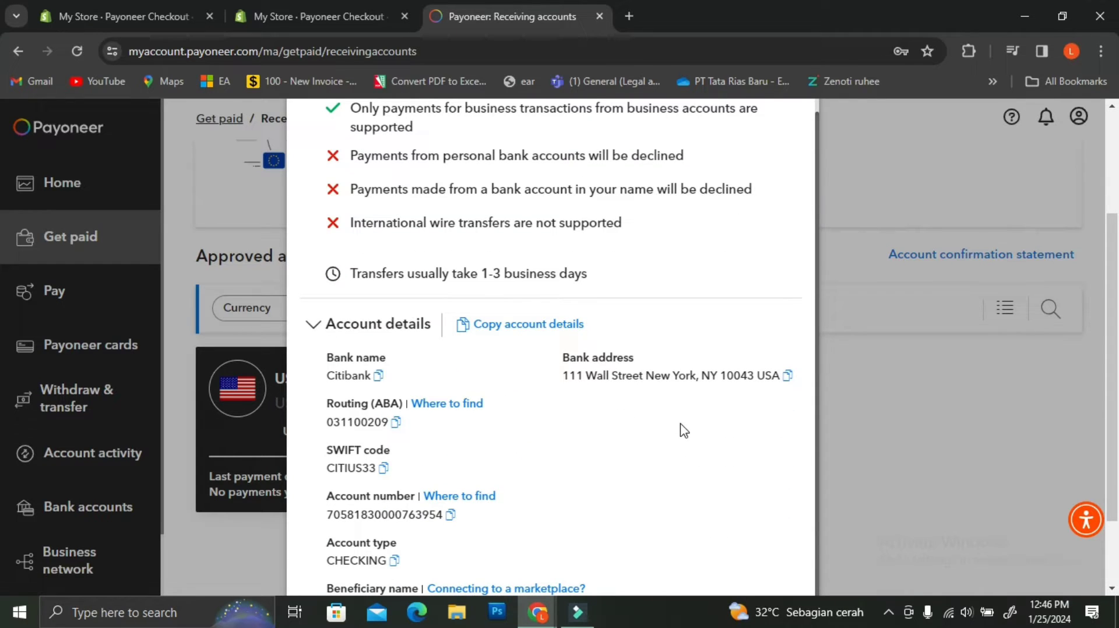
scroll(684, 430, "down", 2)
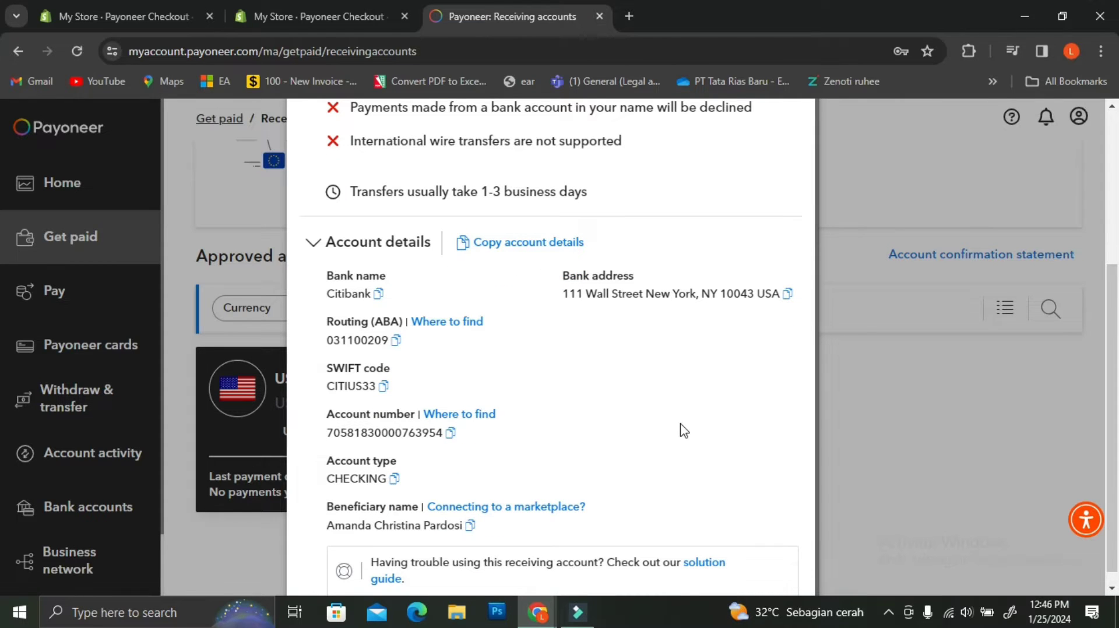
scroll(683, 431, "down", 1)
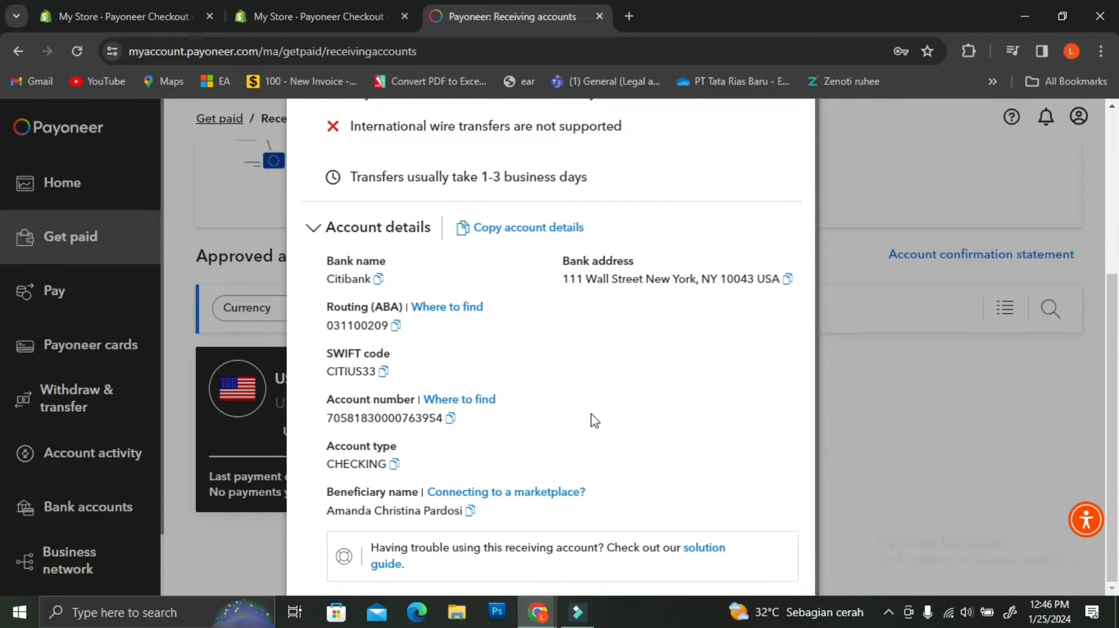
left_click(489, 494)
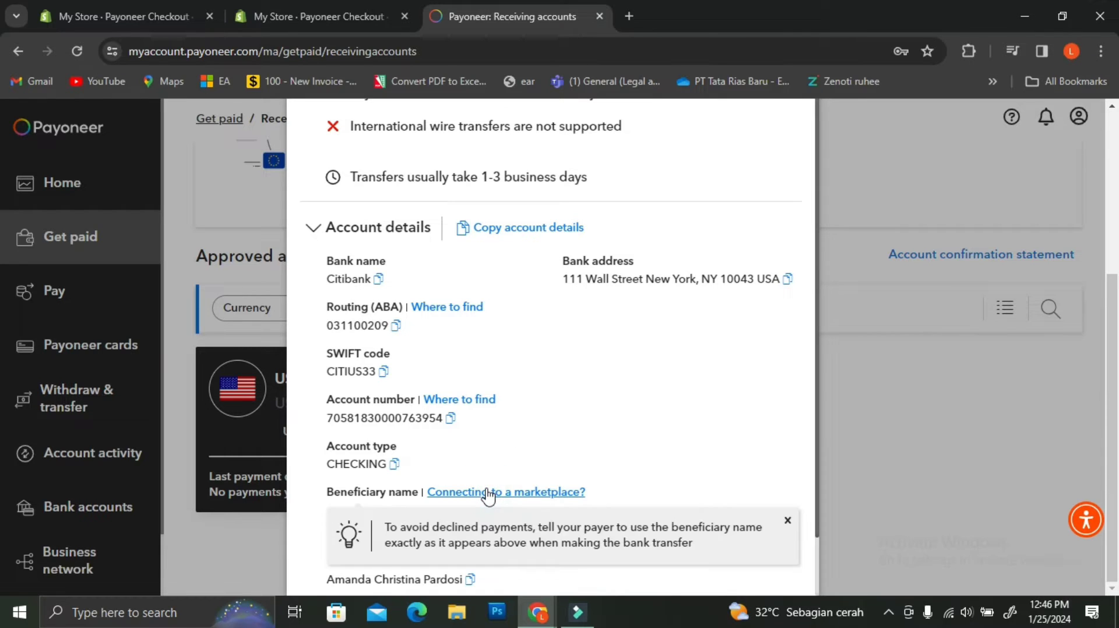
scroll(512, 482, "down", 1)
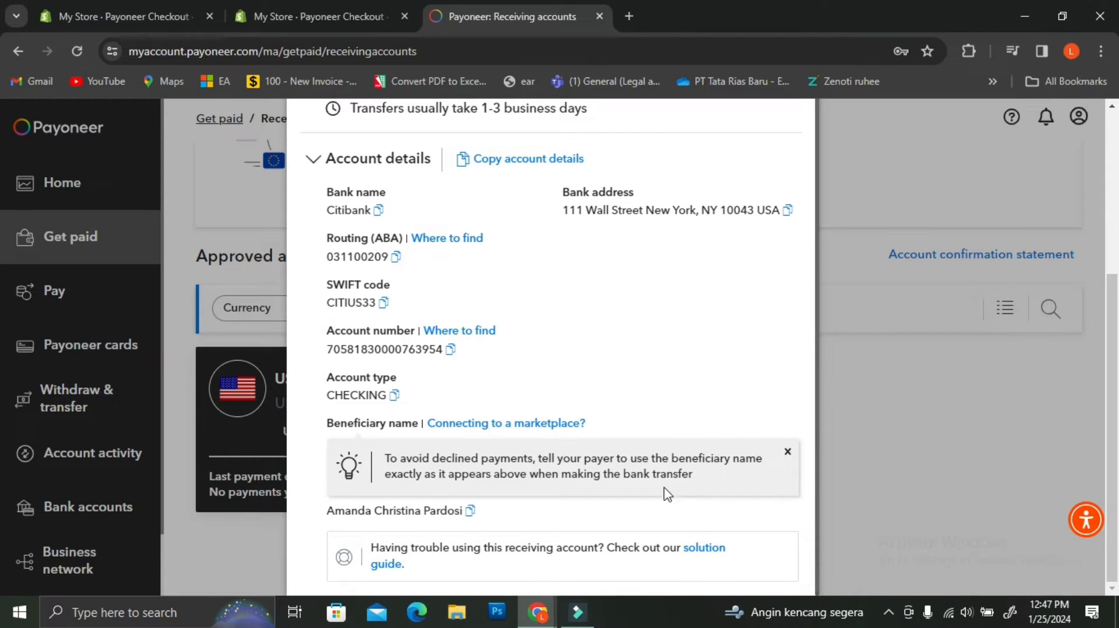
scroll(660, 460, "up", 2)
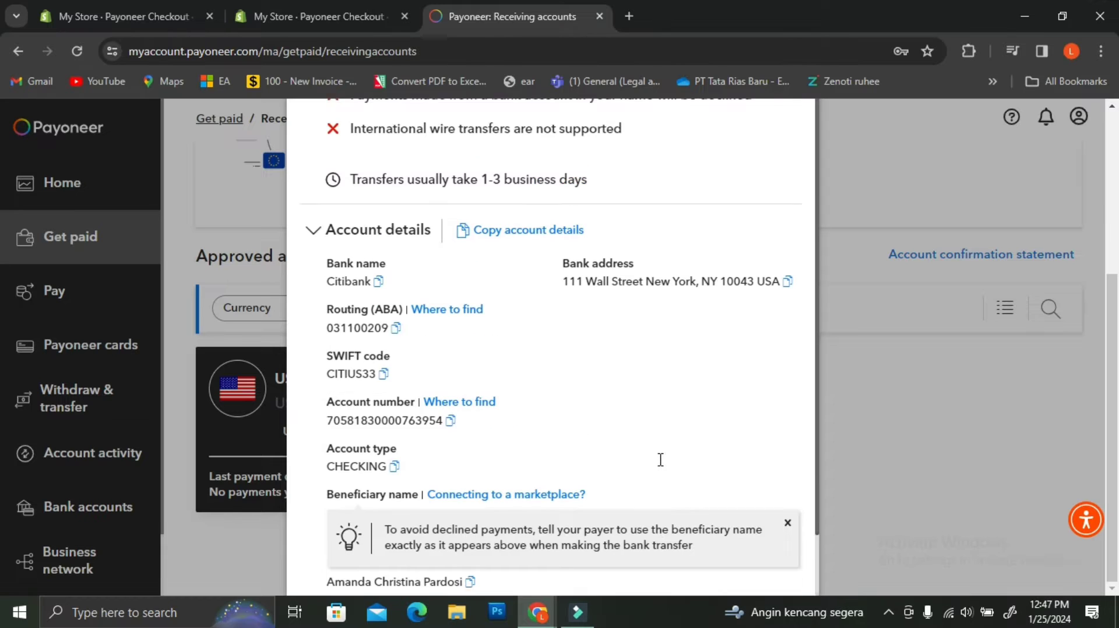
scroll(414, 376, "up", 3)
scroll(414, 376, "up", 2)
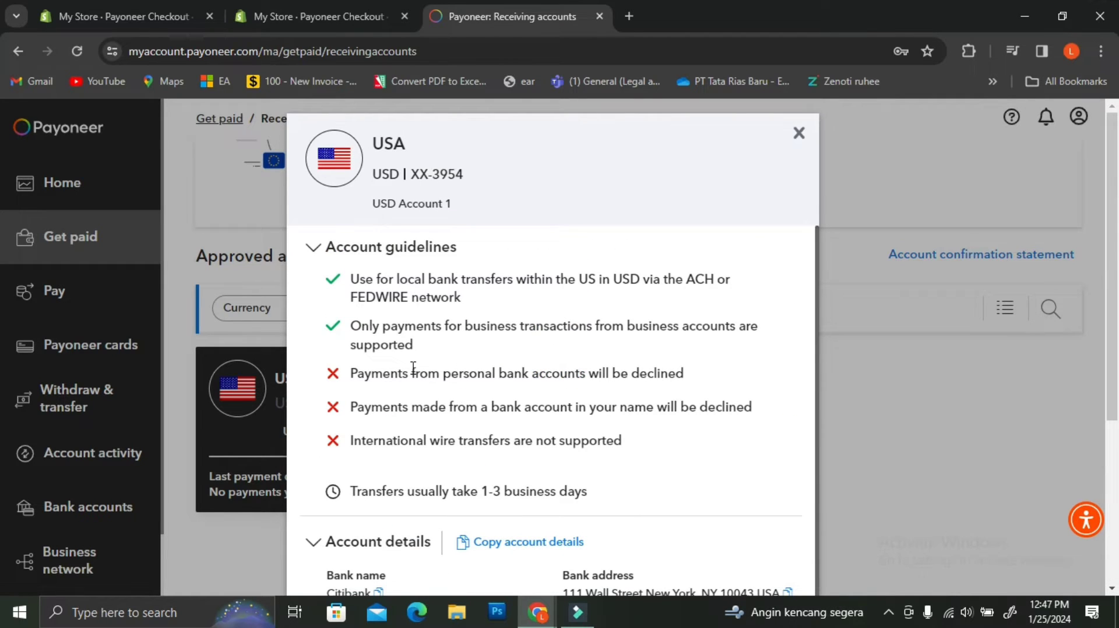
left_click(800, 134)
scroll(671, 266, "up", 3)
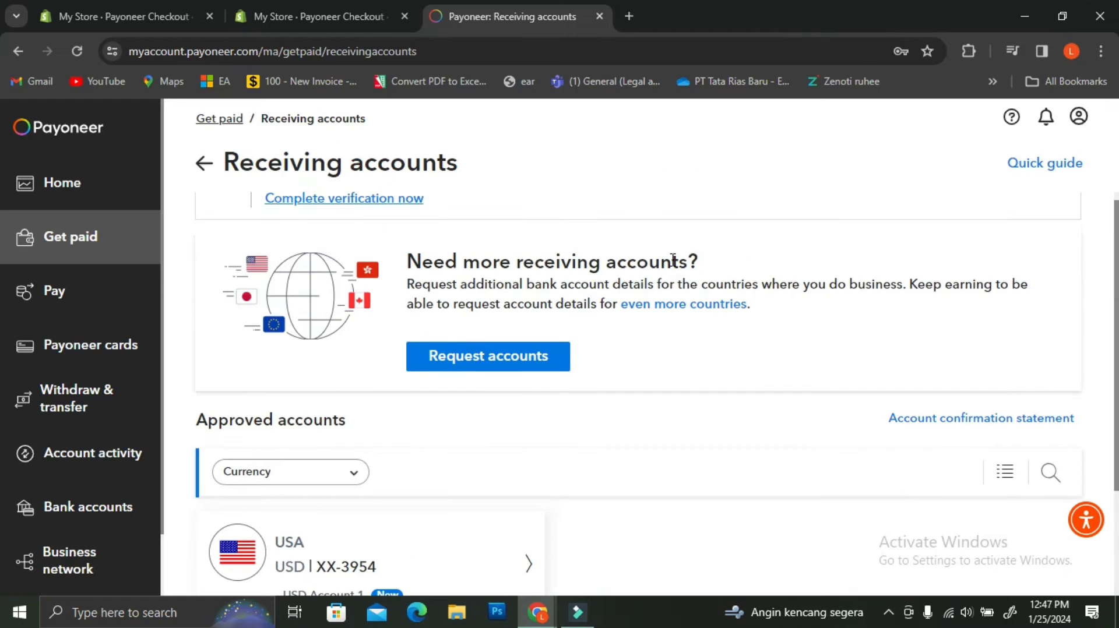
left_click(474, 354)
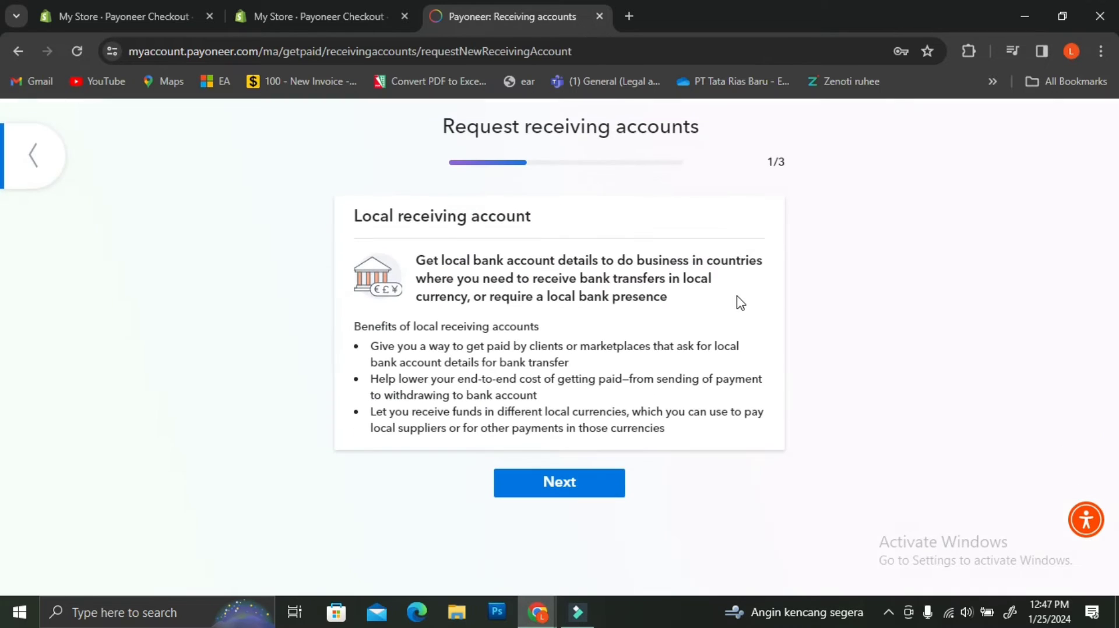
left_click(558, 484)
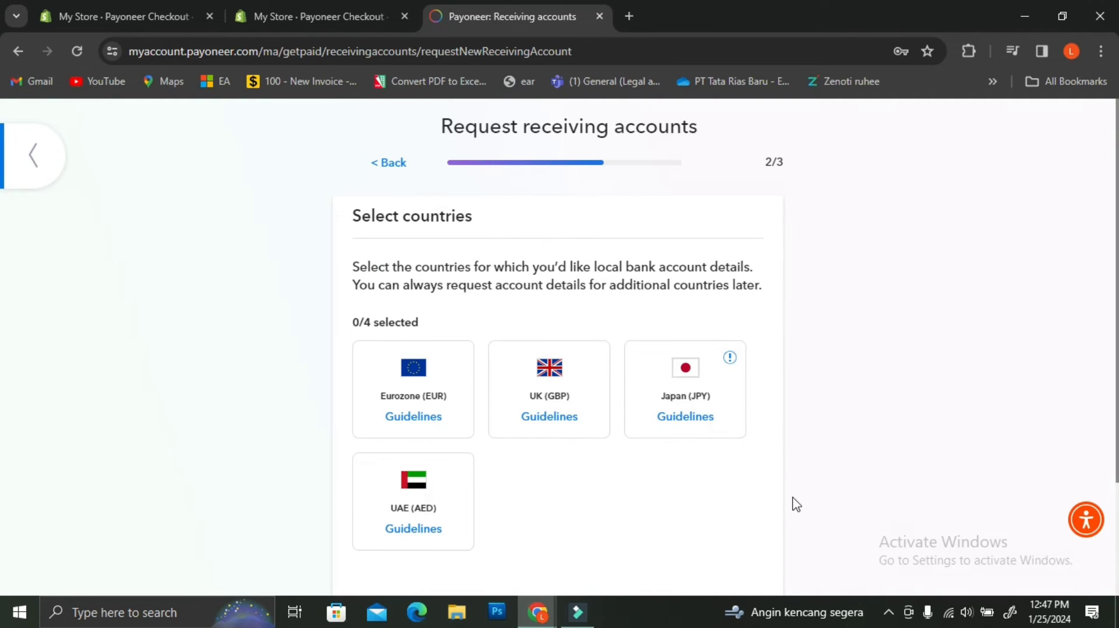
left_click(585, 406)
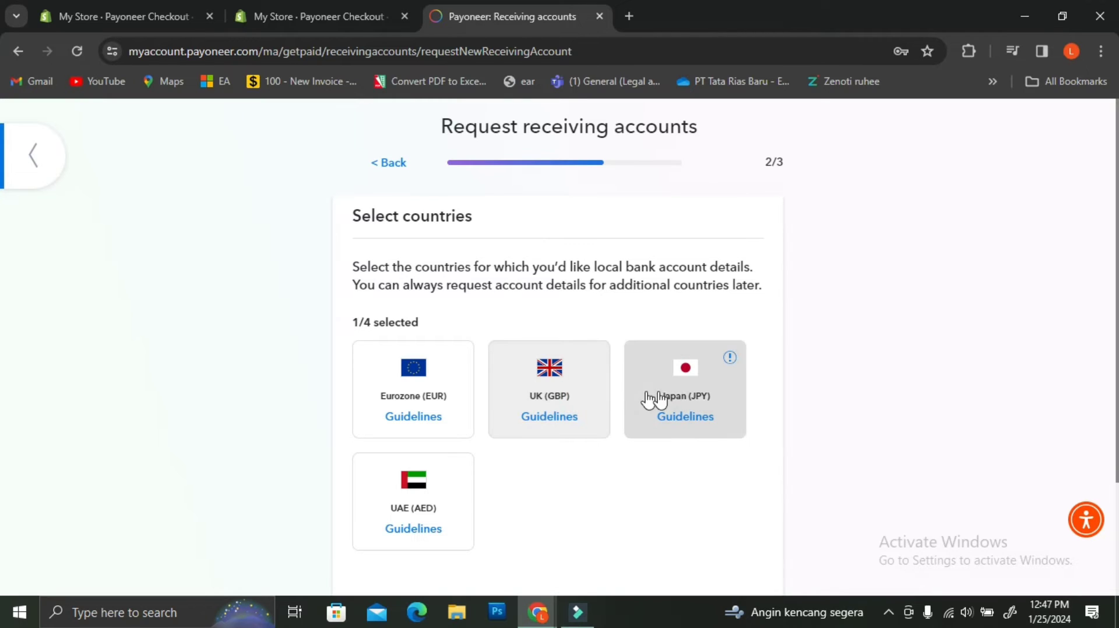
left_click(676, 402)
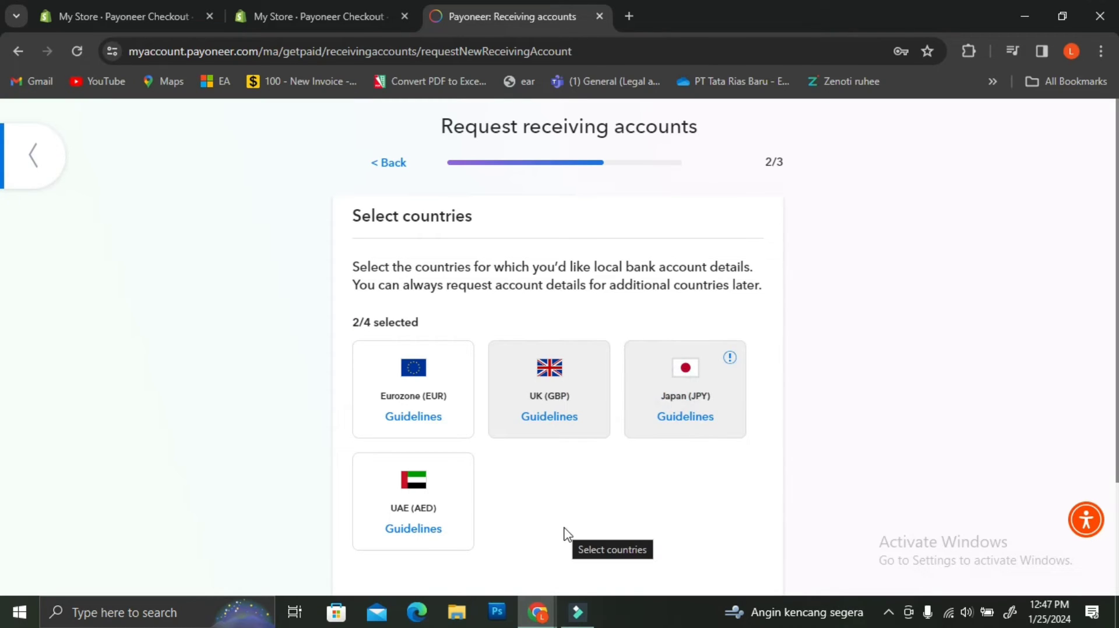
scroll(701, 460, "down", 3)
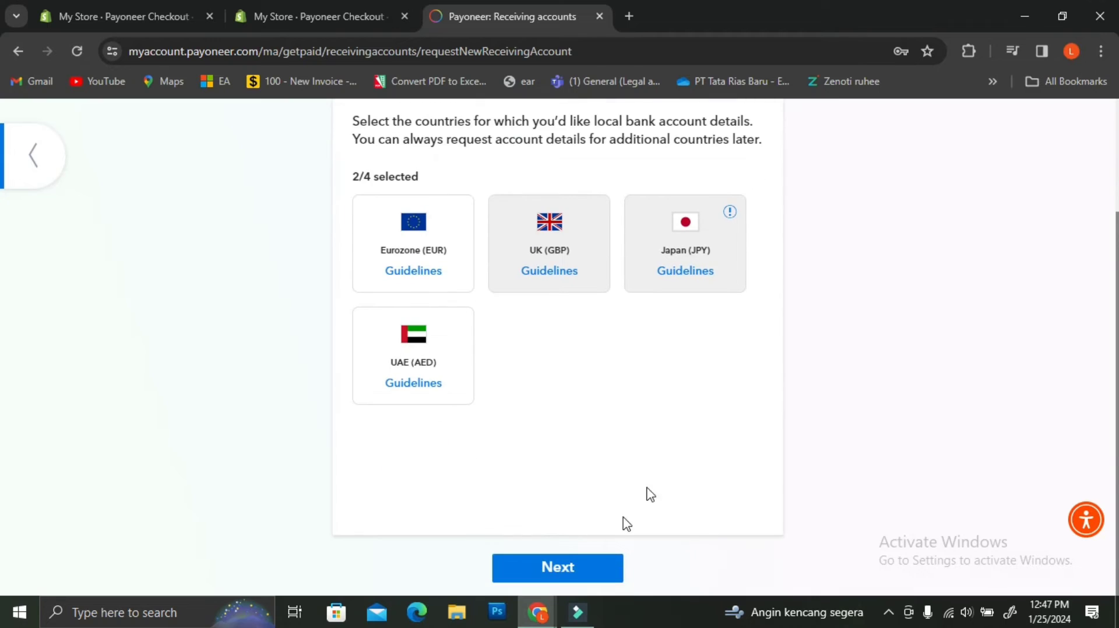
left_click(594, 570)
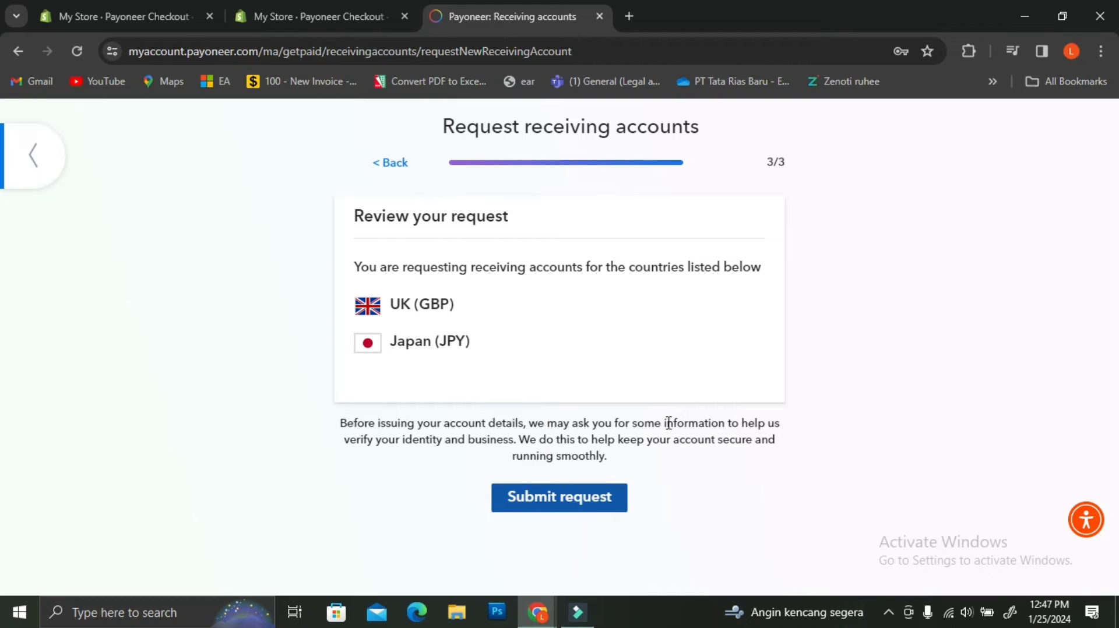
left_click(391, 165)
left_click(392, 165)
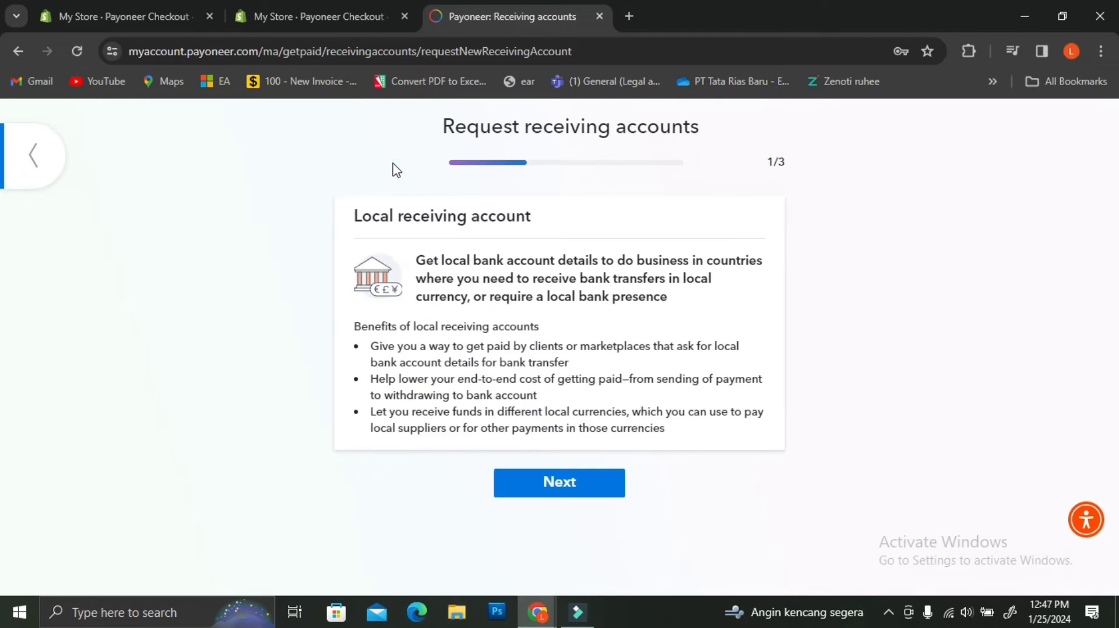
left_click(17, 51)
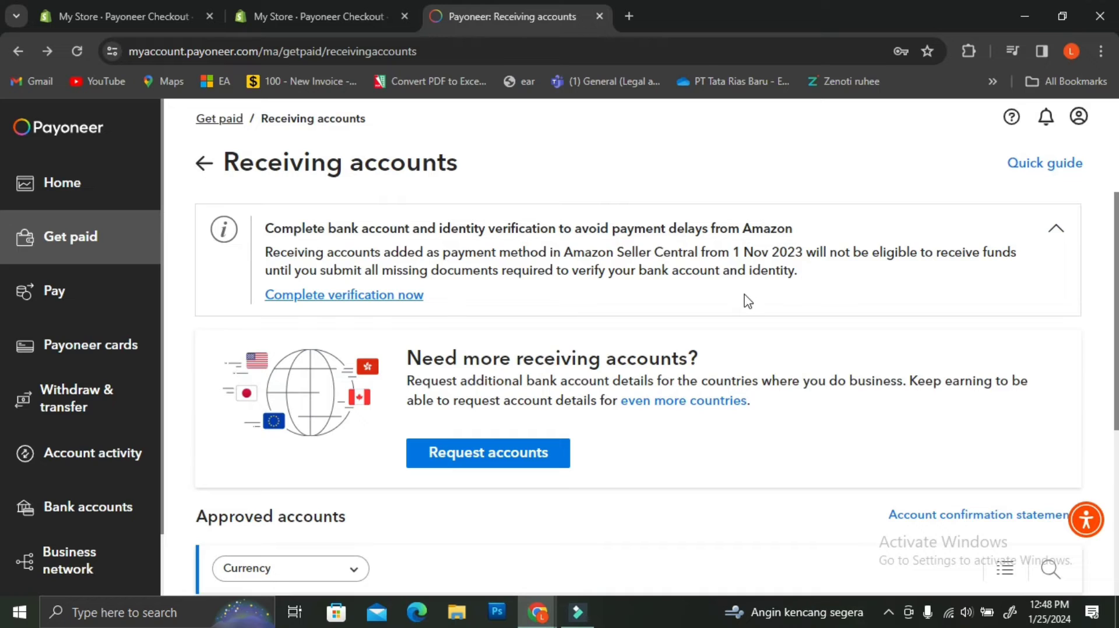
Step: Reopen the USA account's details and collapse, then re-expand, its Account details section
scroll(476, 302, "down", 5)
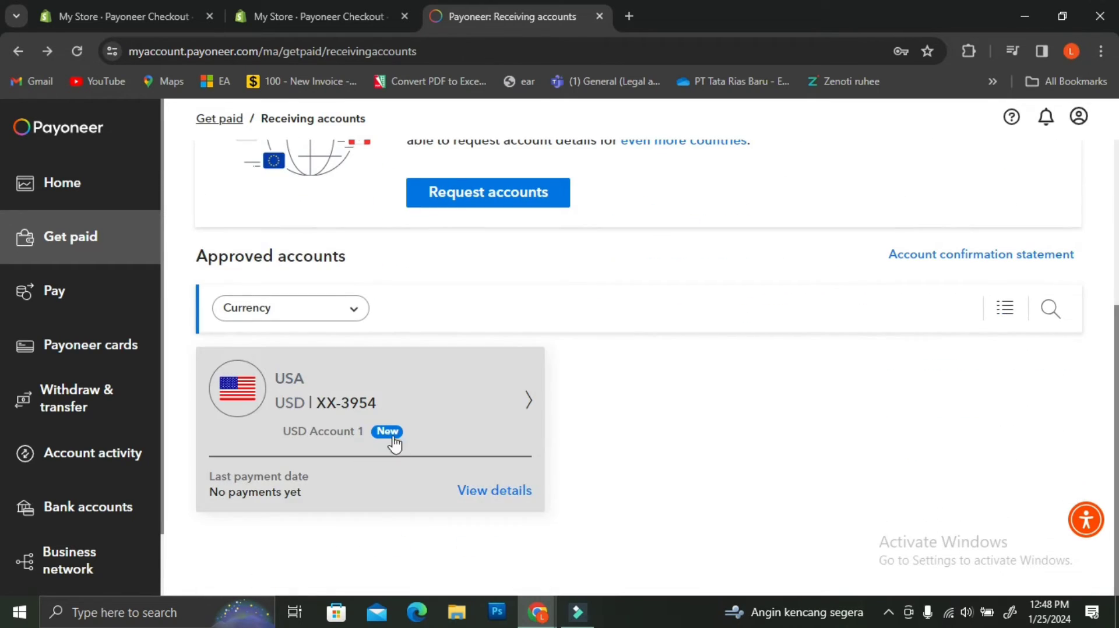
left_click(533, 398)
scroll(521, 394, "down", 1)
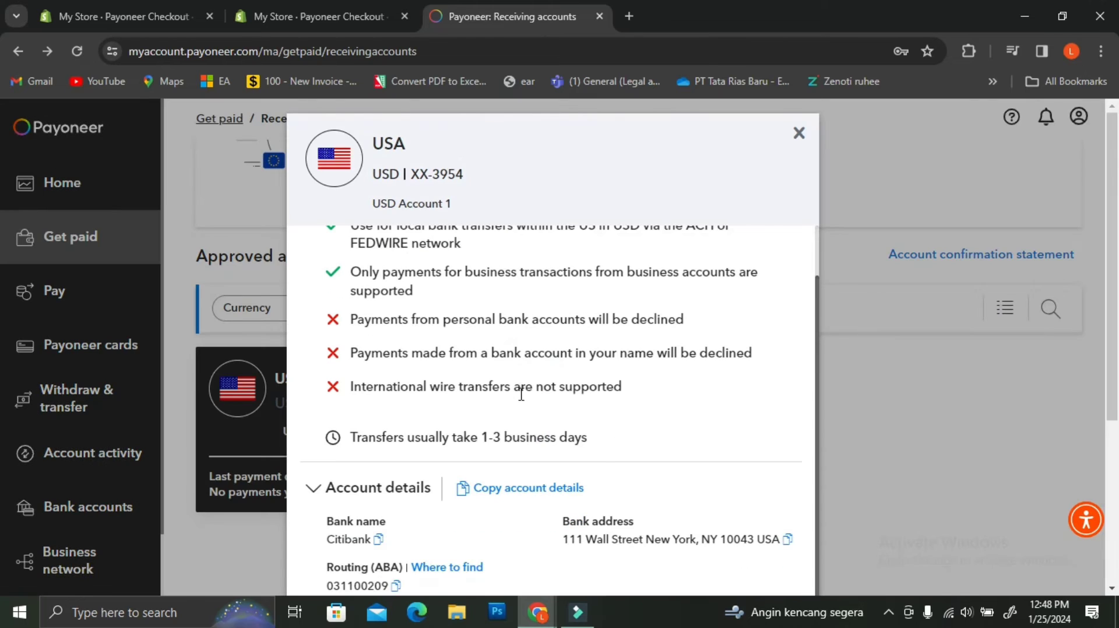
left_click(315, 491)
scroll(446, 442, "down", 2)
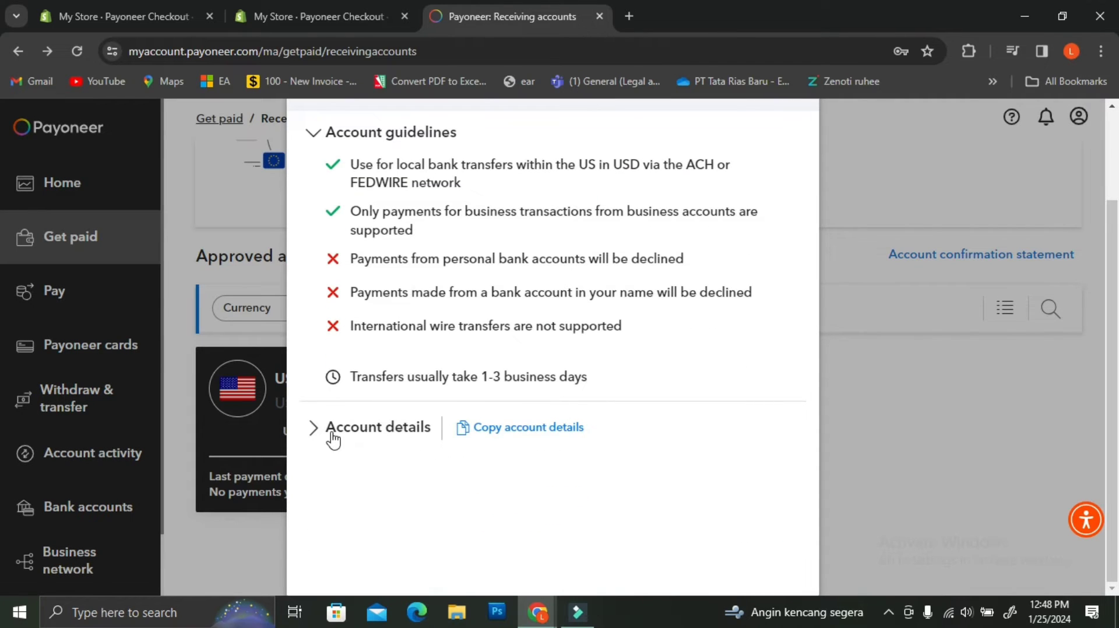
left_click(317, 428)
scroll(501, 440, "down", 1)
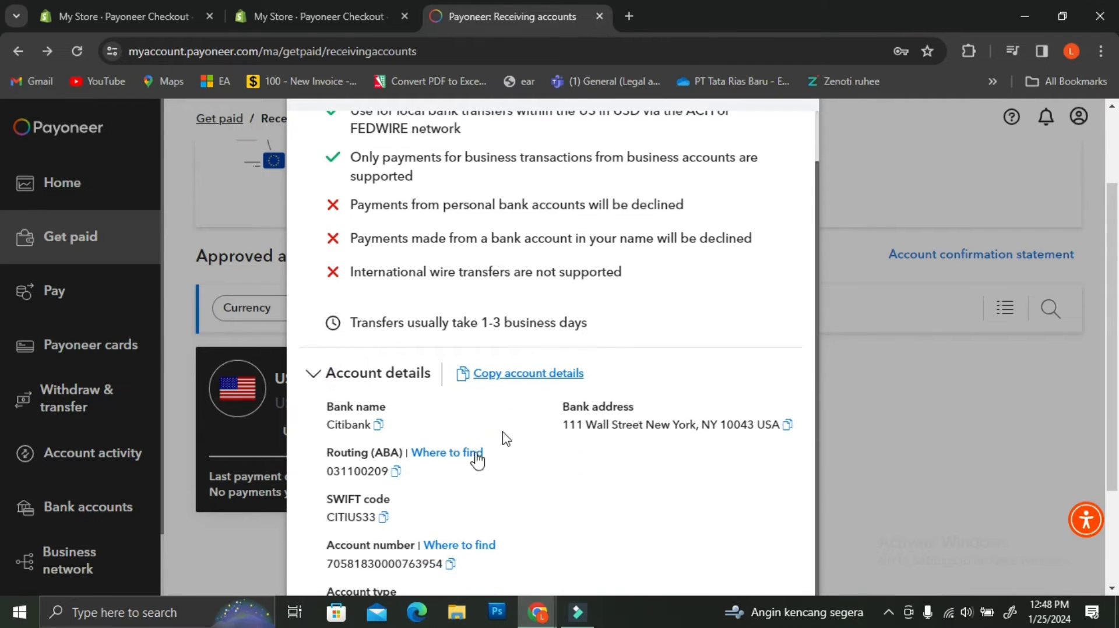
scroll(500, 507, "down", 3)
Step: Review the beneficiary name tip, close the account details, and return to Shopify's Payoneer Checkout settings
left_click(499, 497)
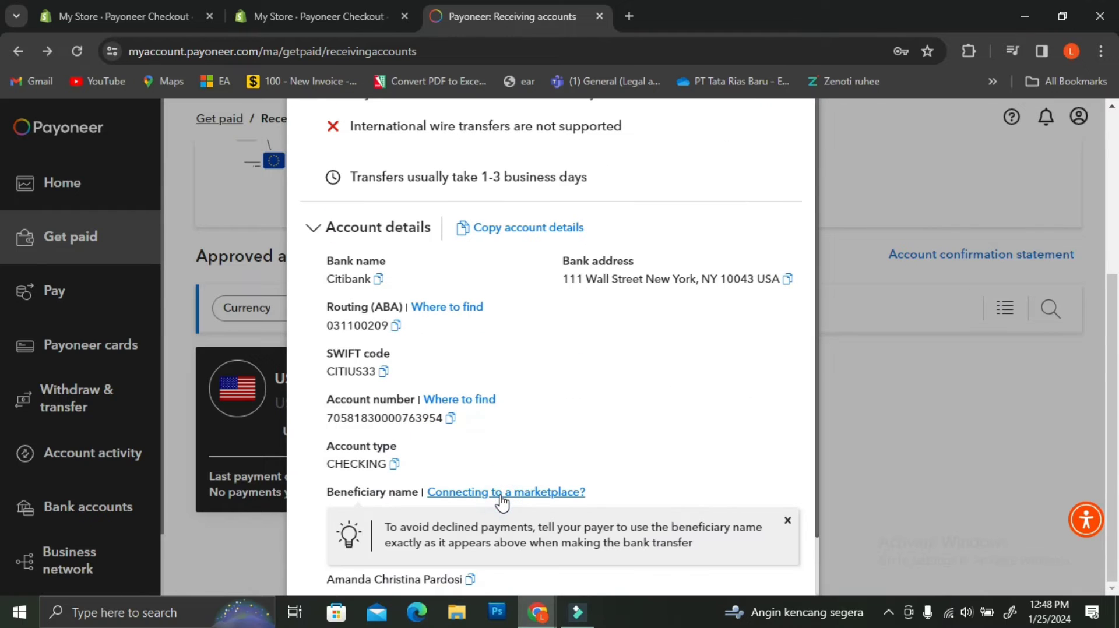
left_click(502, 495)
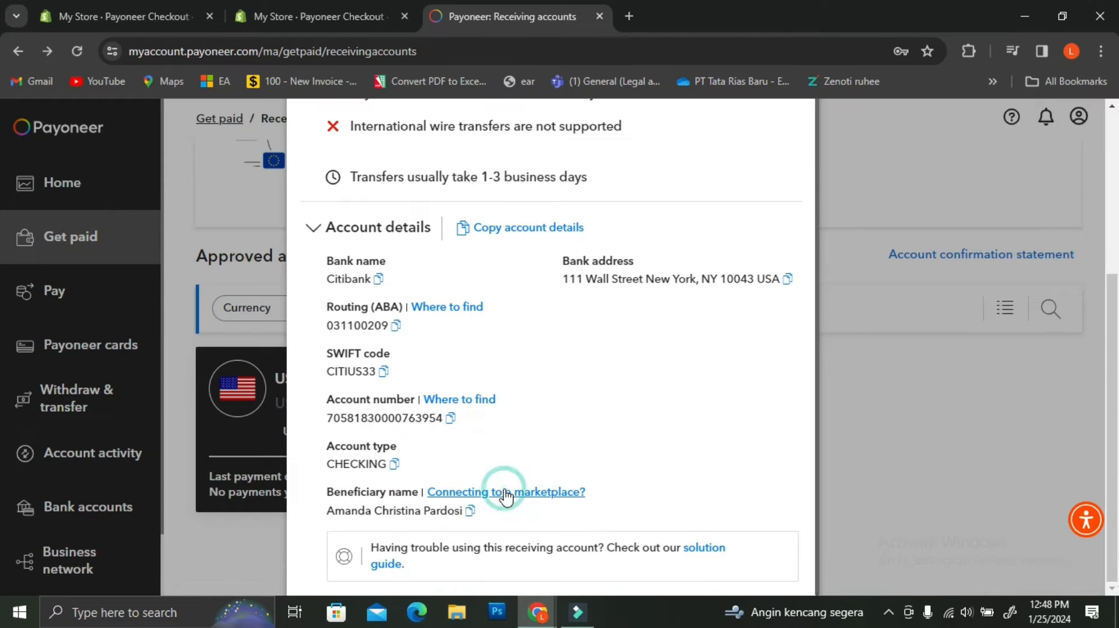
left_click(502, 495)
scroll(504, 495, "down", 1)
scroll(505, 497, "down", 2)
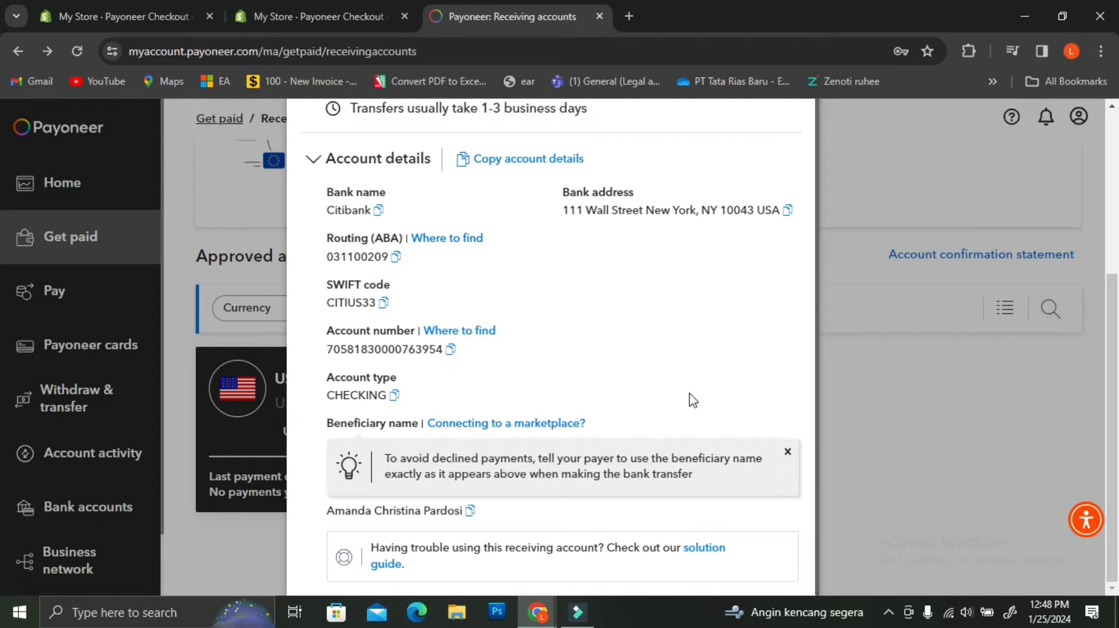
left_click(912, 452)
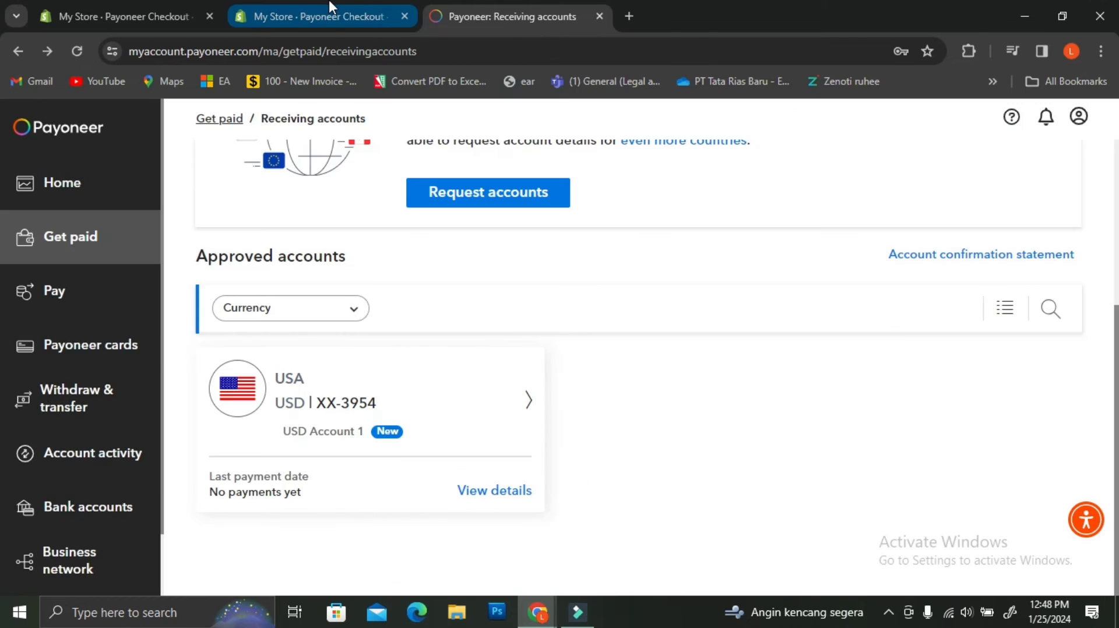
left_click(329, 23)
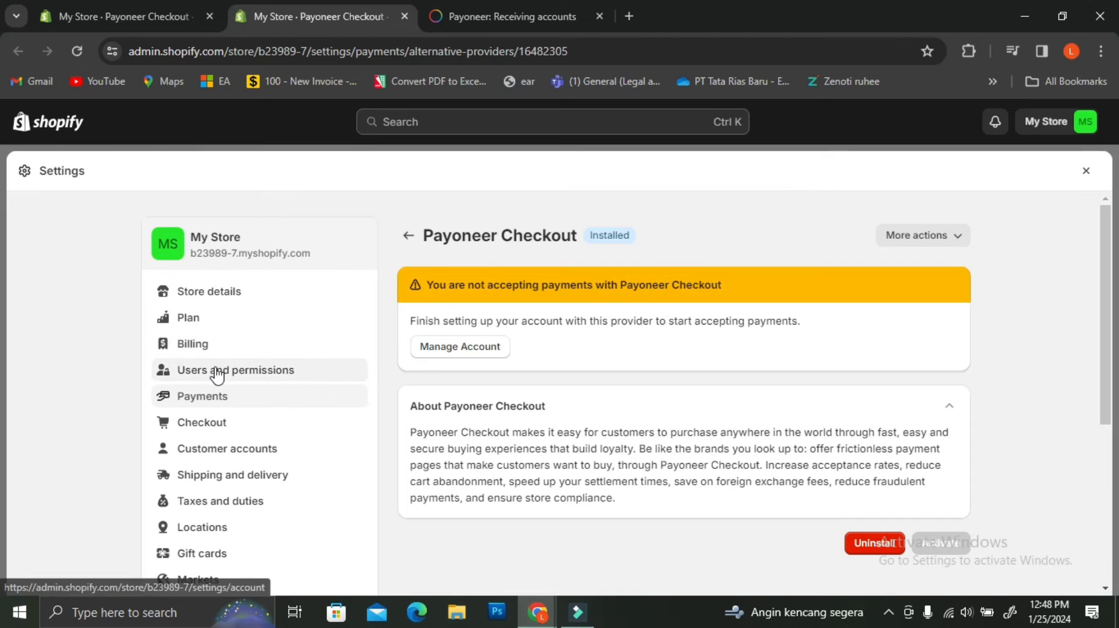
Step: In Settings > Payments, choose Manual payment method > Create custom payment method
left_click(215, 398)
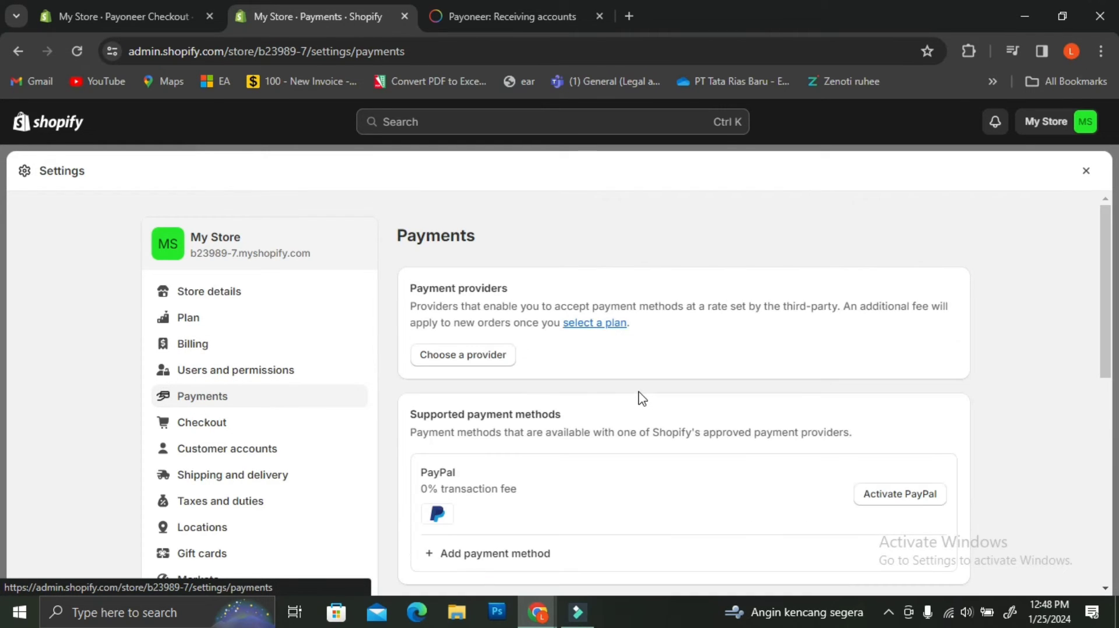
scroll(671, 380, "down", 8)
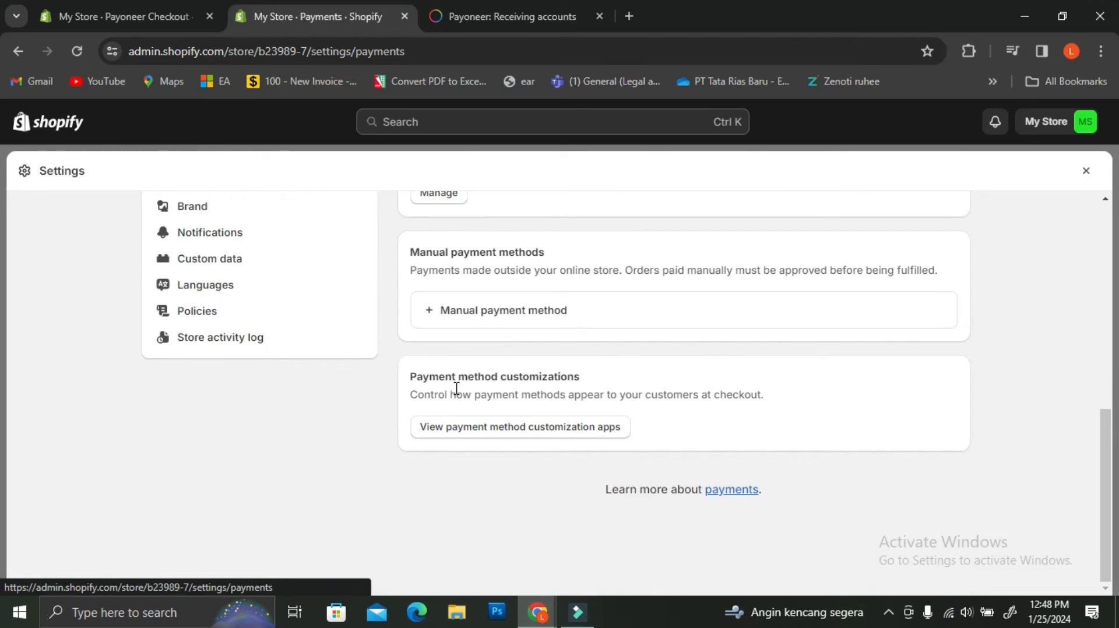
left_click(497, 317)
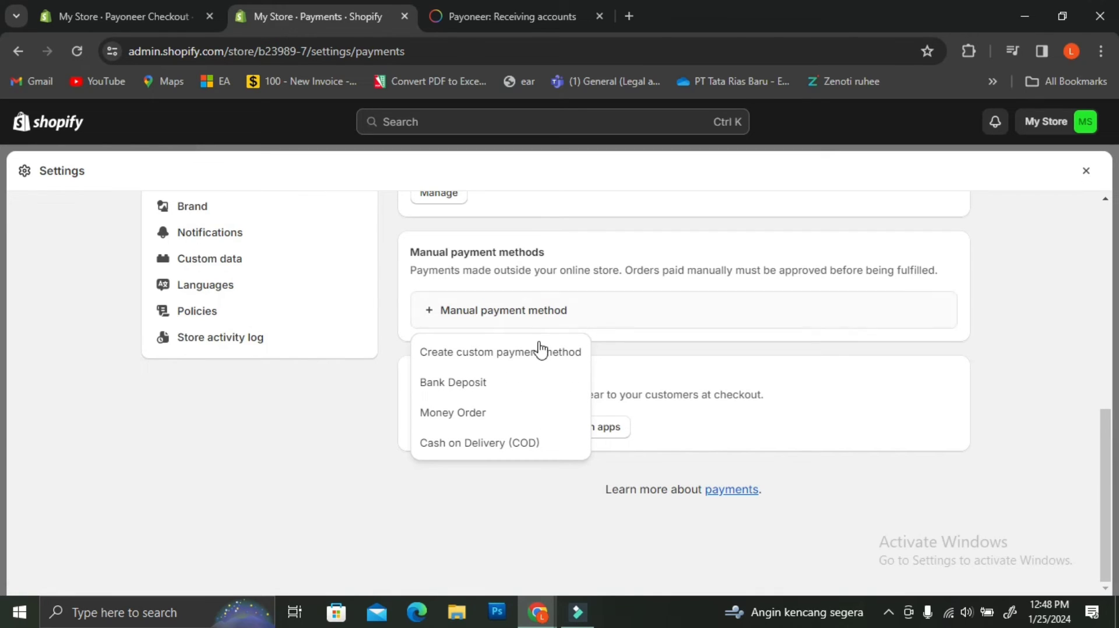
left_click(534, 360)
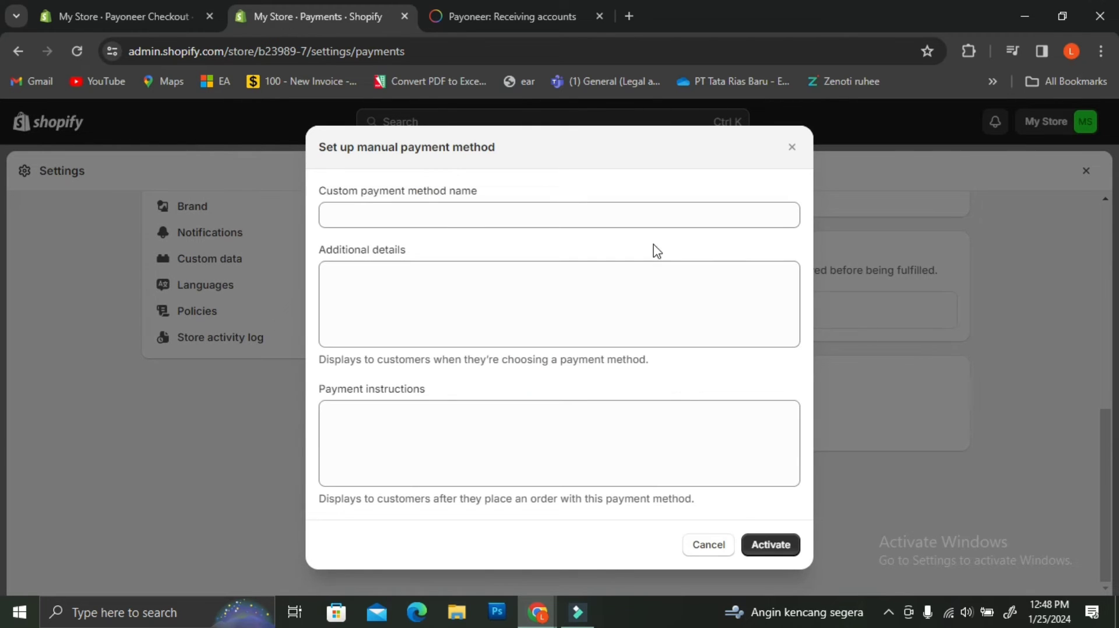
Step: Name the custom method 'Payoneer' and enter the payment e-mail address under Additional details
left_click(651, 215)
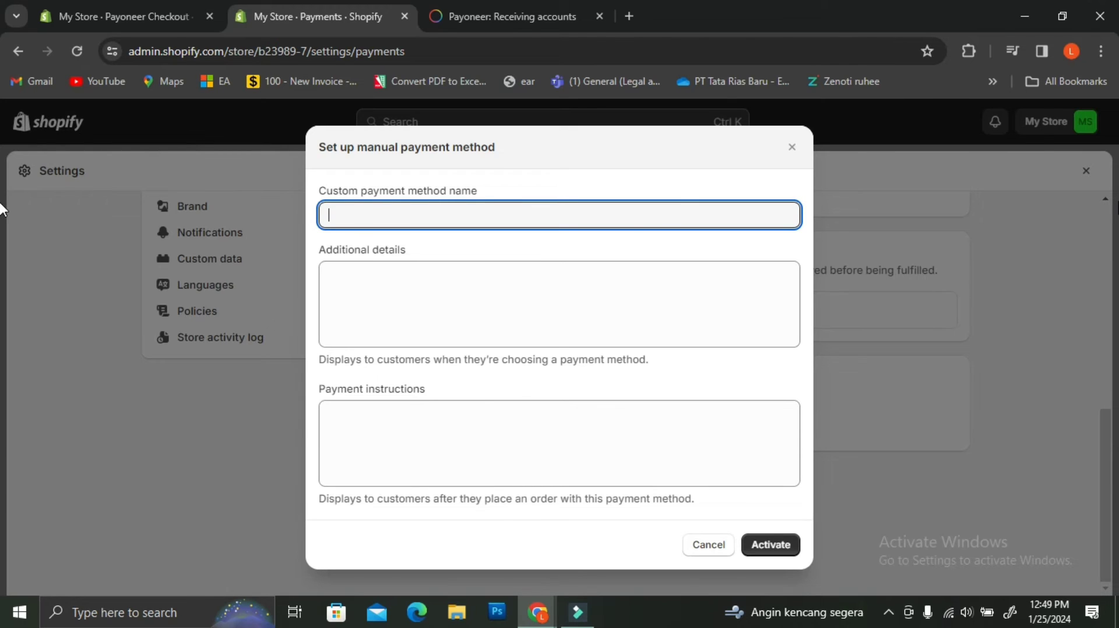
type("Payoneer")
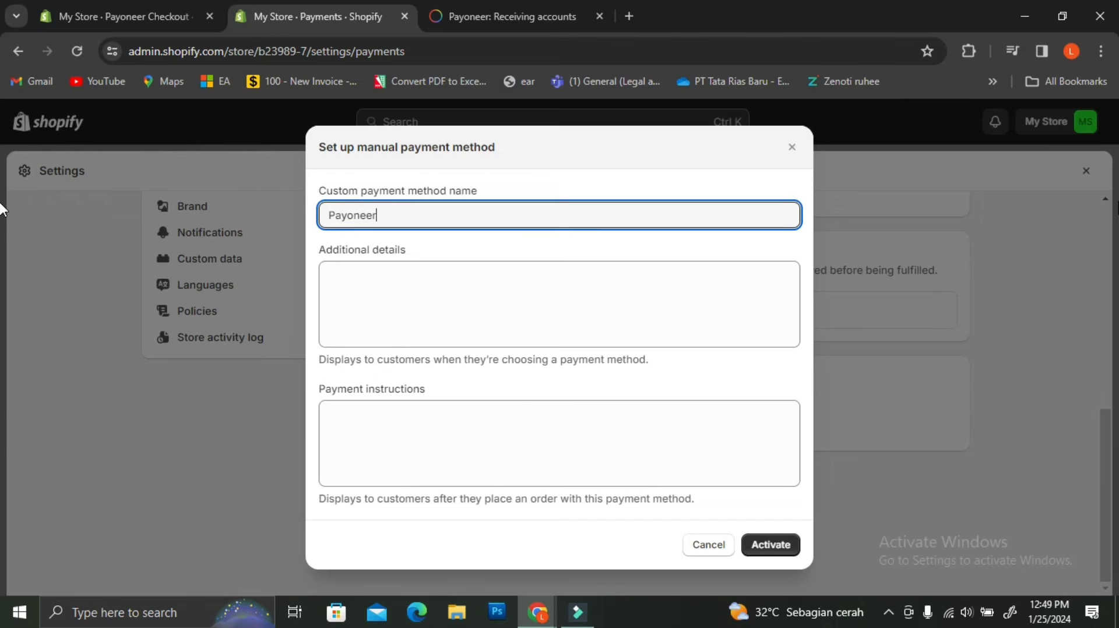
left_click(488, 275)
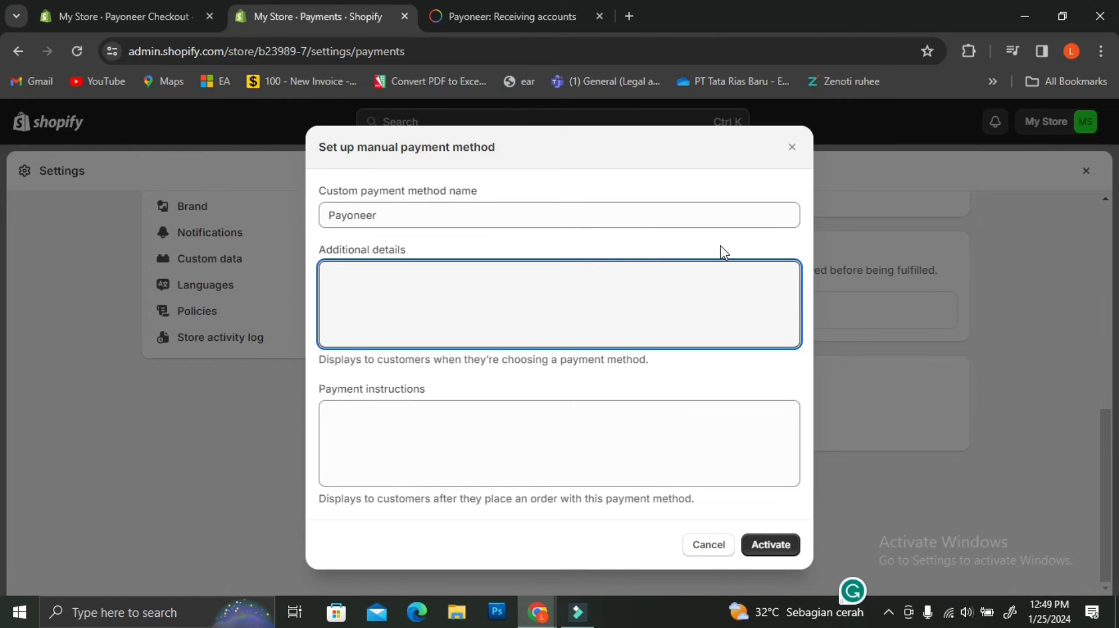
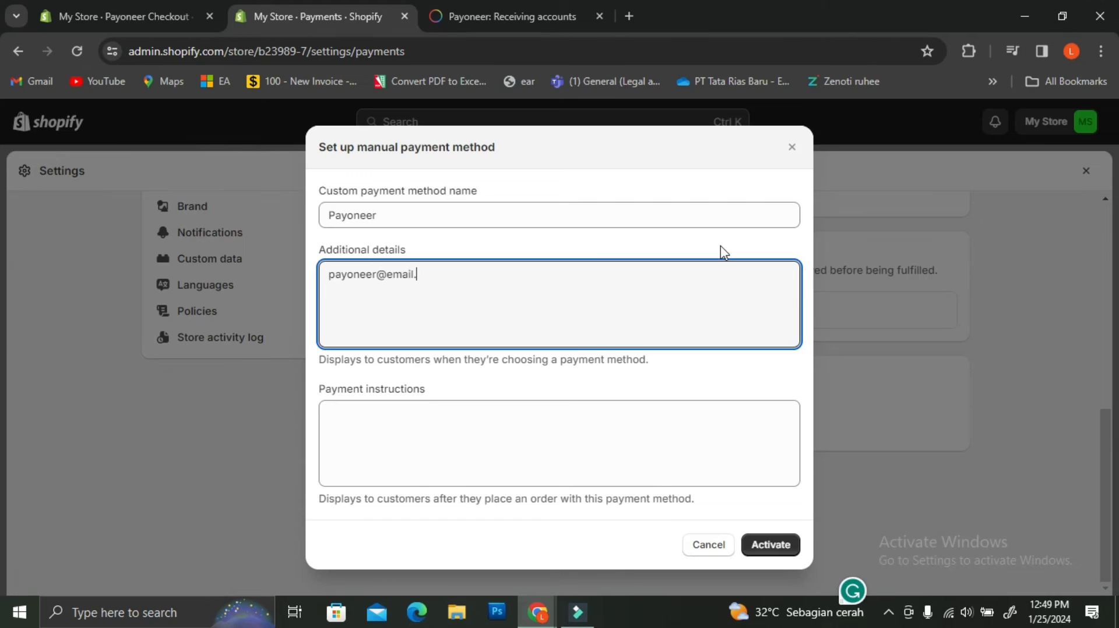
Step: Write instruction lines '-Make sure to insert the correct email' and '- Save a screenshot of your payment'
left_click(568, 437)
type("-")
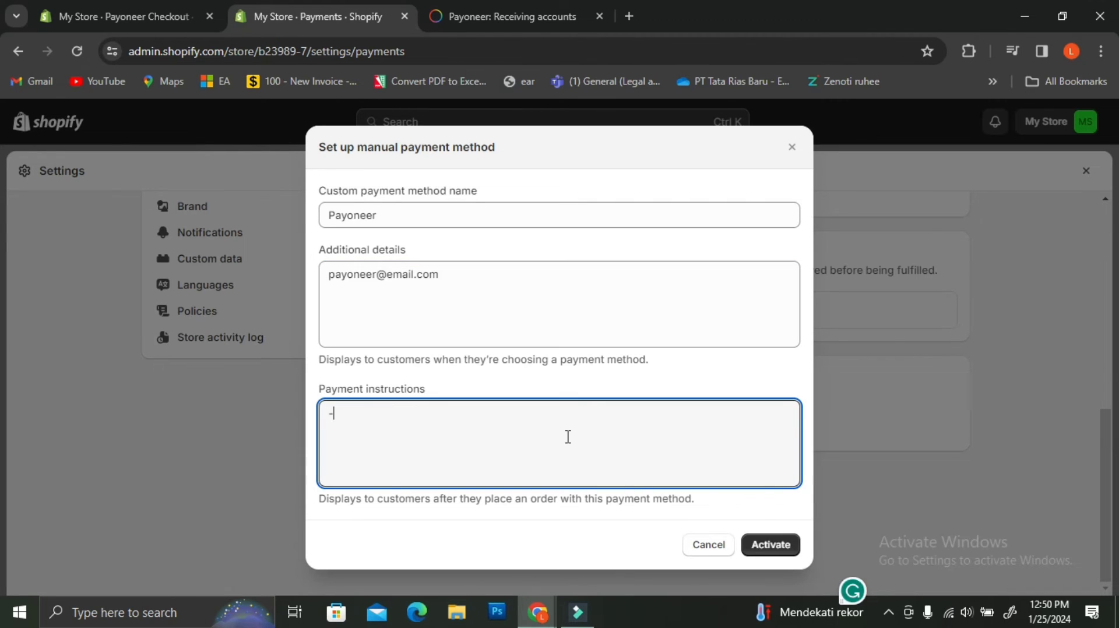
type("Make sure to insert")
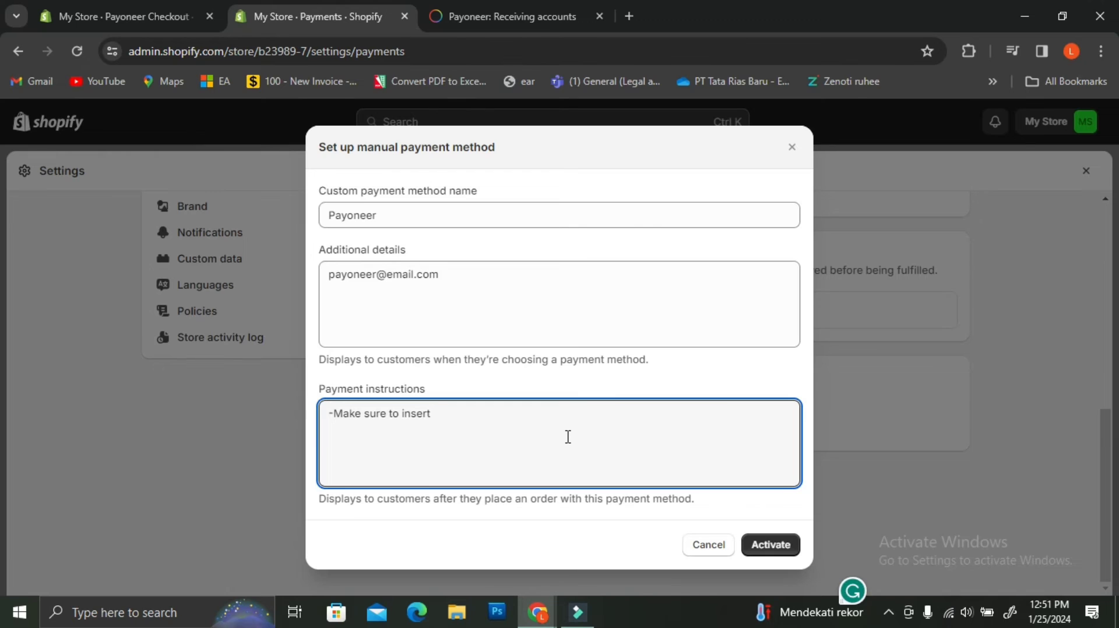
type("he correct email")
key("Return")
type("-")
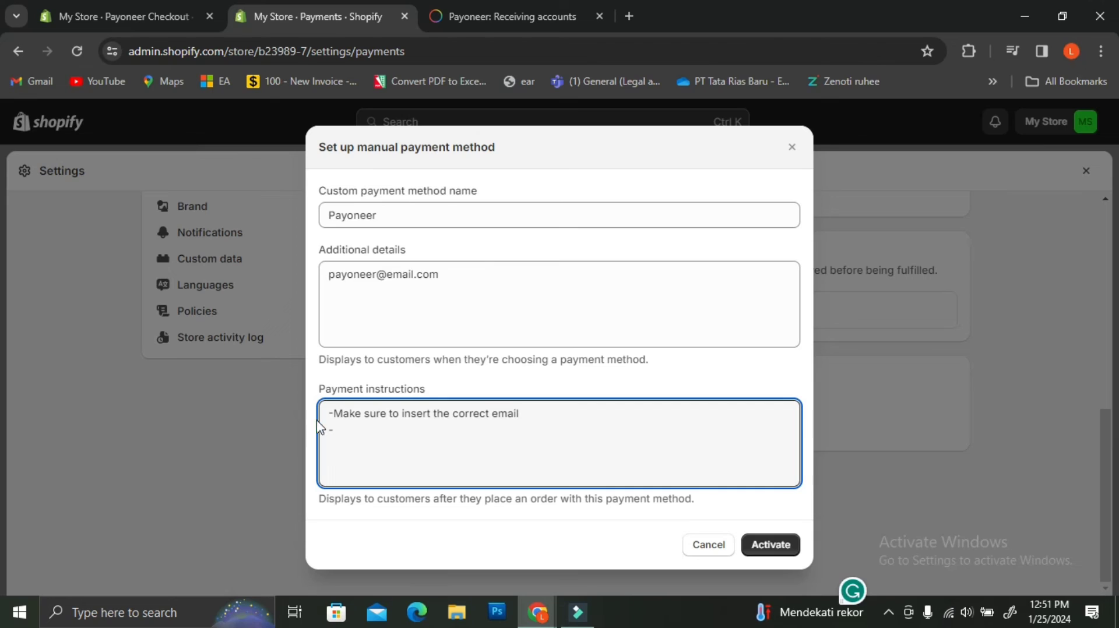
left_click(335, 414)
left_click(336, 428)
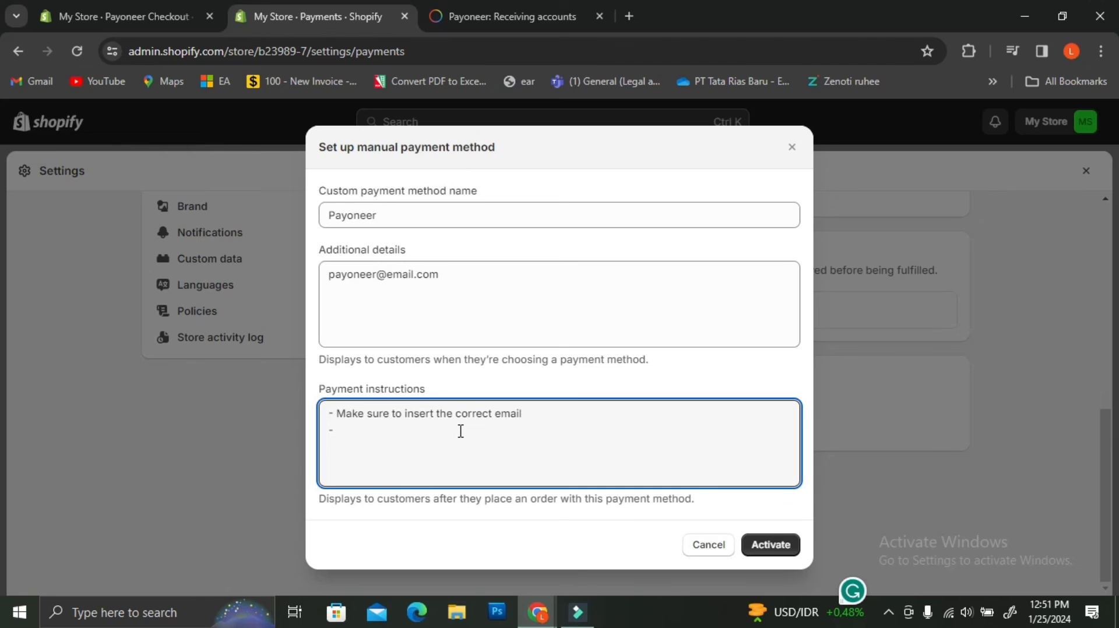
type("Save a screenshot of ")
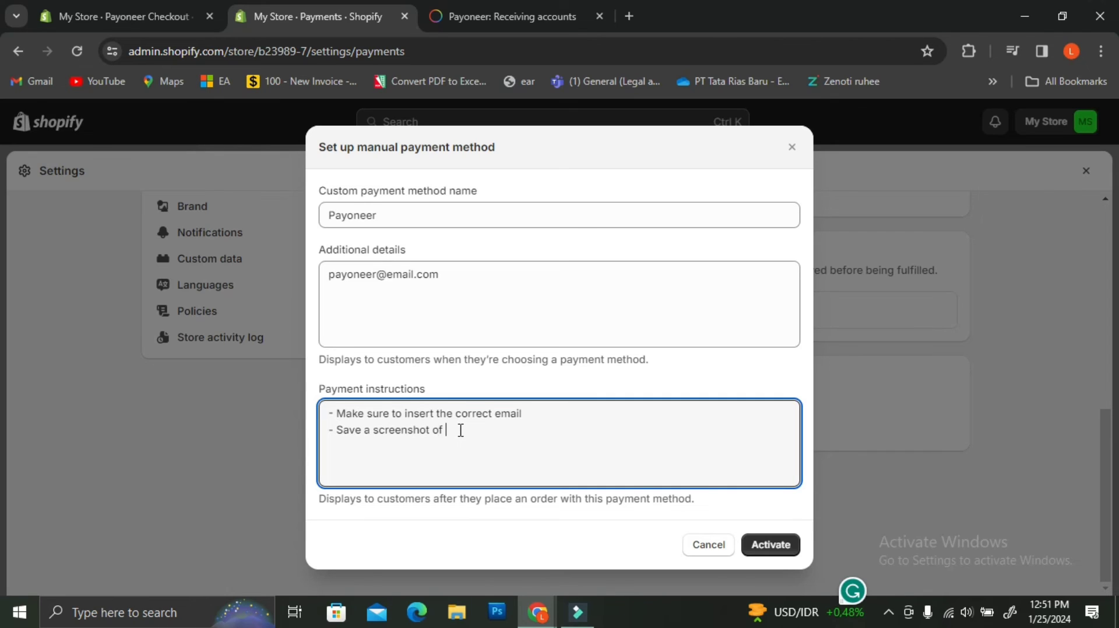
type("your payment")
Step: Add the line '-You will receive a confirmation email, make sure to check it' and start a fourth
key("Return")
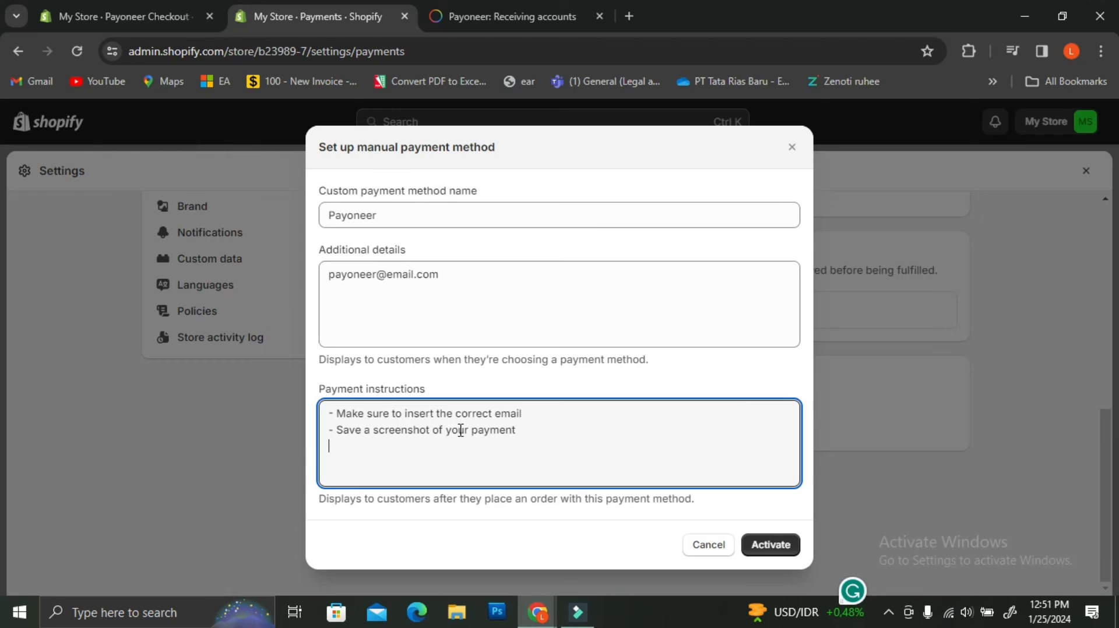
type("-")
type("You will receive a c")
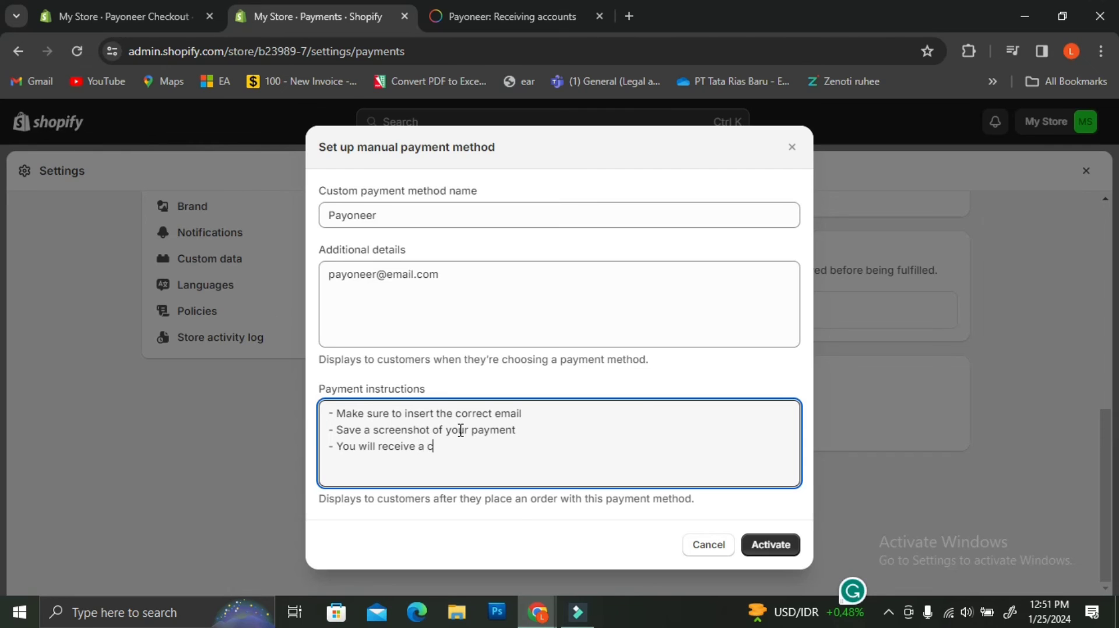
type("onfirmation email")
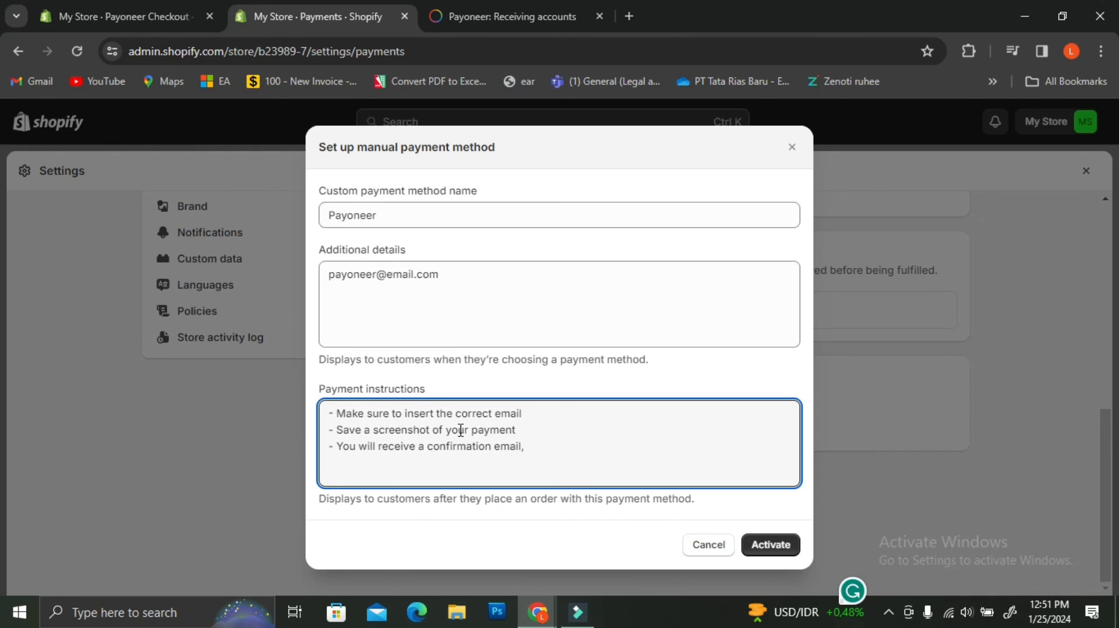
type(", make sure c")
key("BackSpace")
type("to check it")
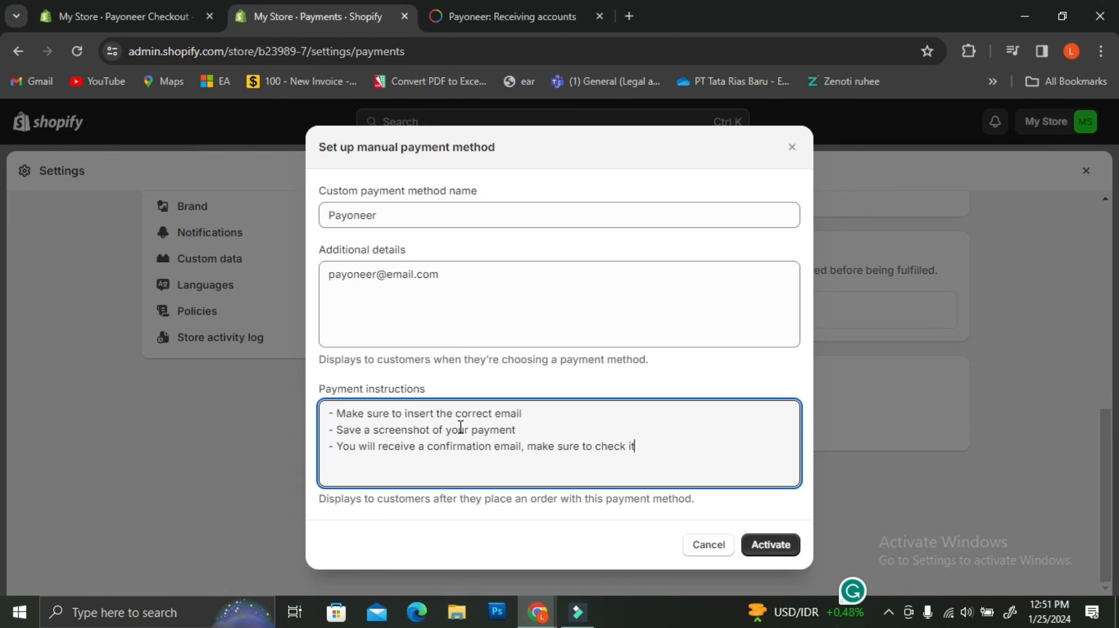
key("Return")
type("-ea")
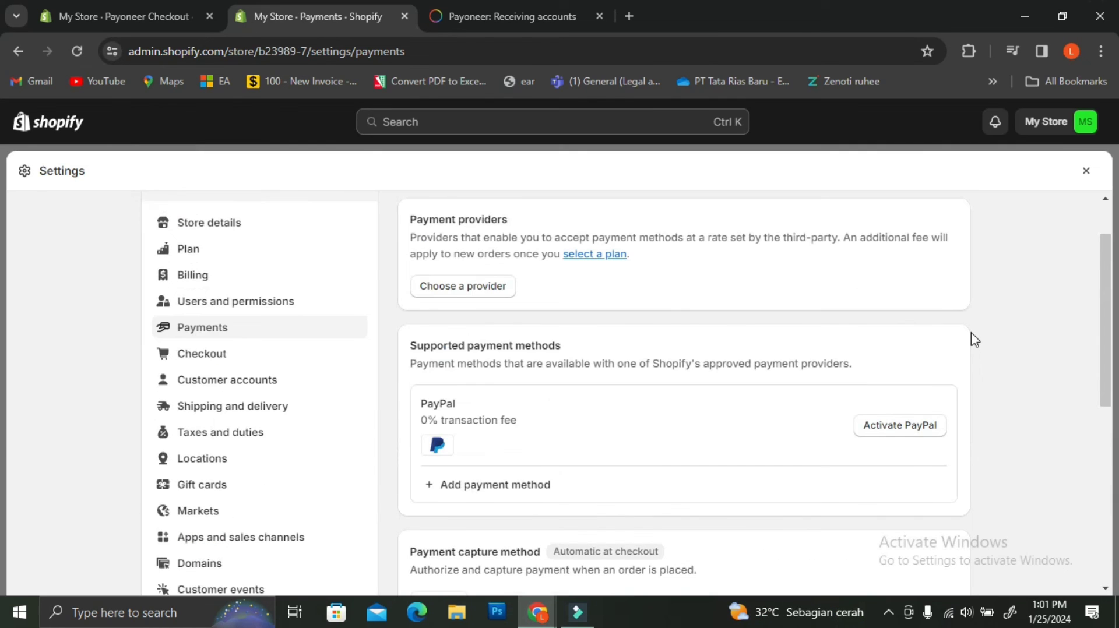
scroll(974, 340, "up", 2)
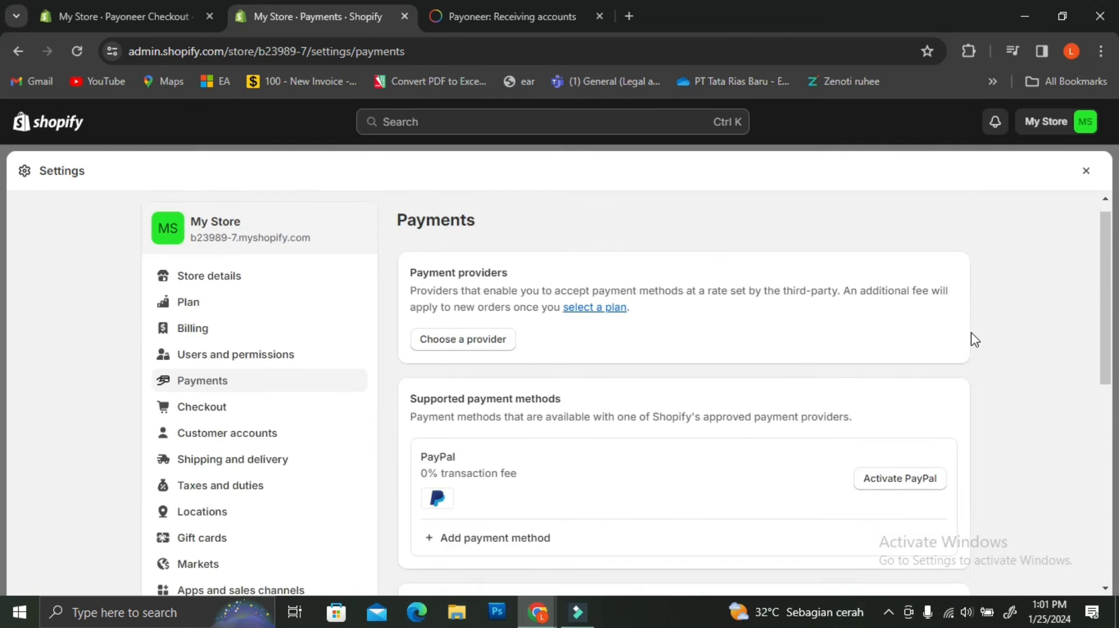
Step: On Shopify's Add payment method page, search by provider for 'payoneer'
scroll(844, 422, "down", 2)
left_click(523, 476)
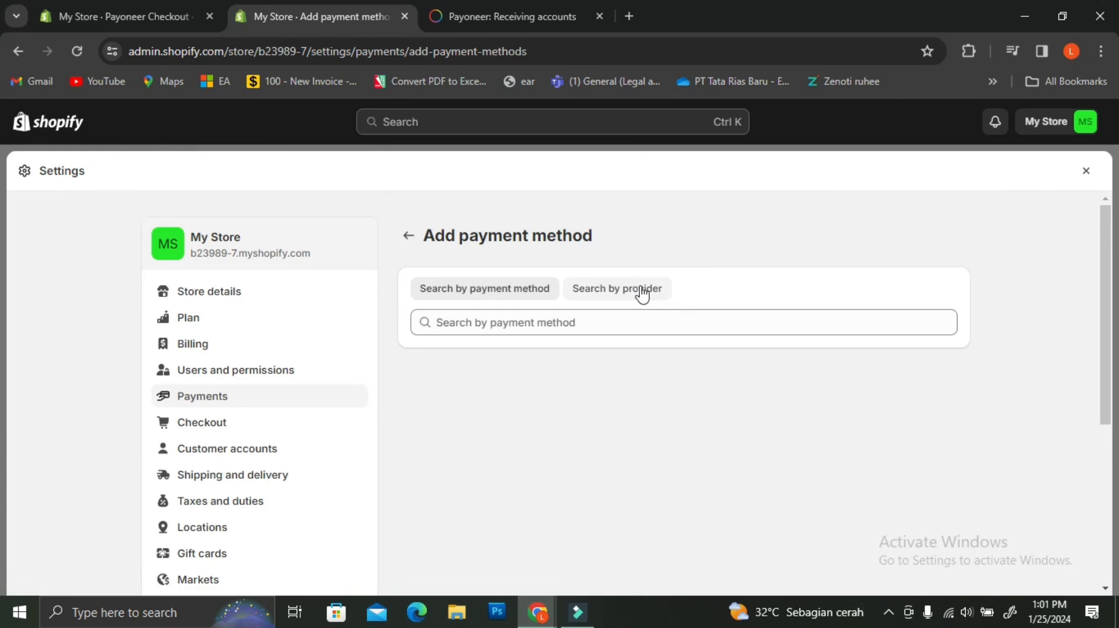
left_click(640, 288)
left_click(639, 315)
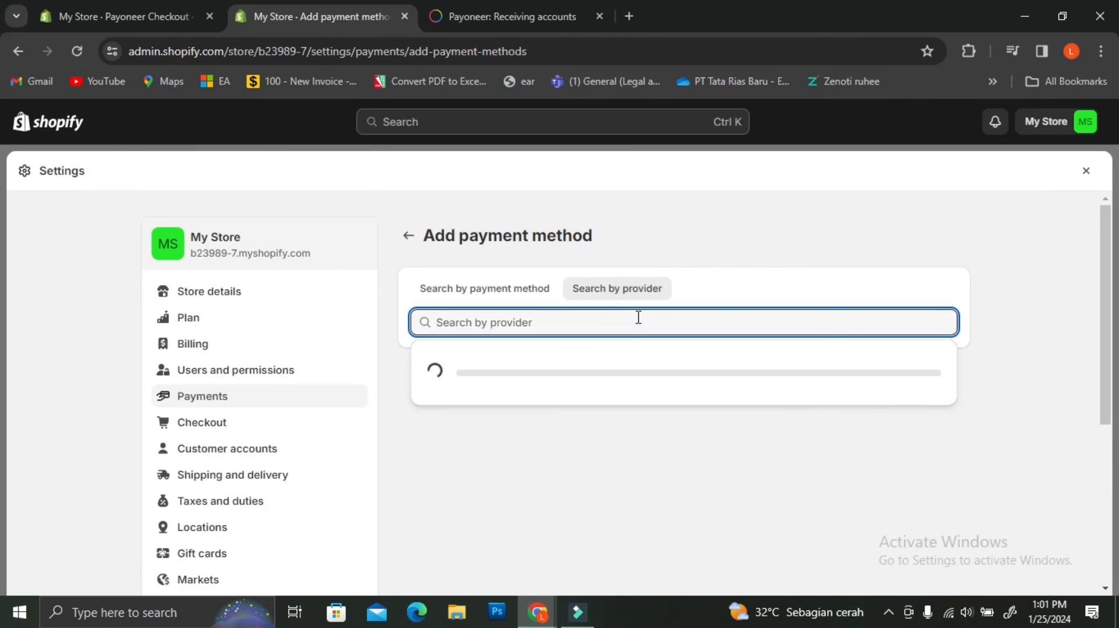
type("payoneer")
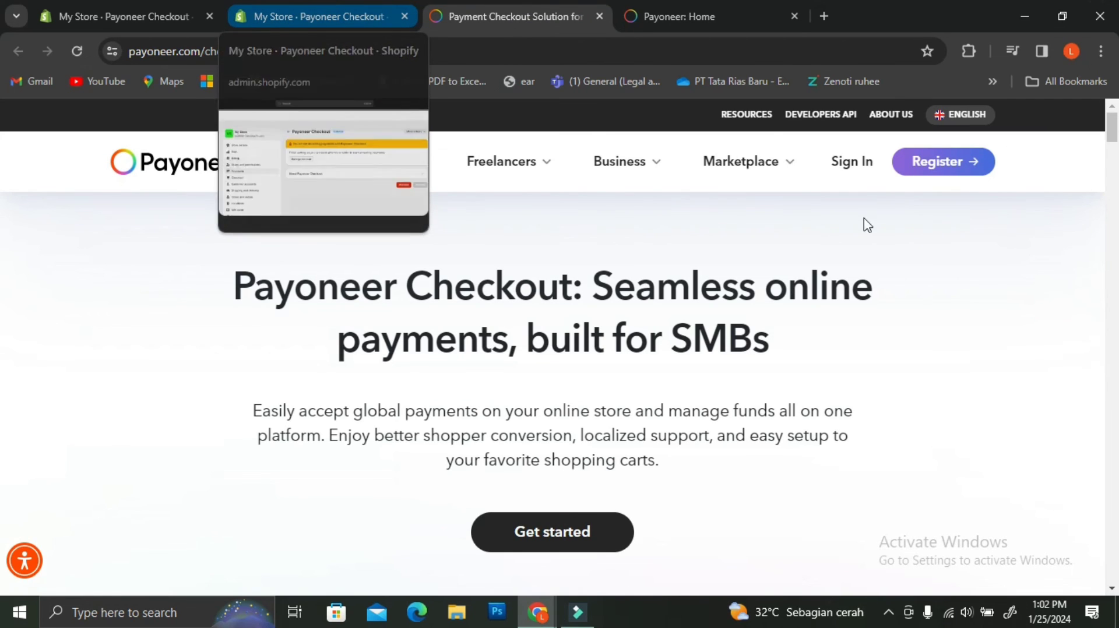
Step: Start Payoneer Checkout sign-up, then review the Home dashboard's zero USD, EUR and GBP balances
left_click(598, 546)
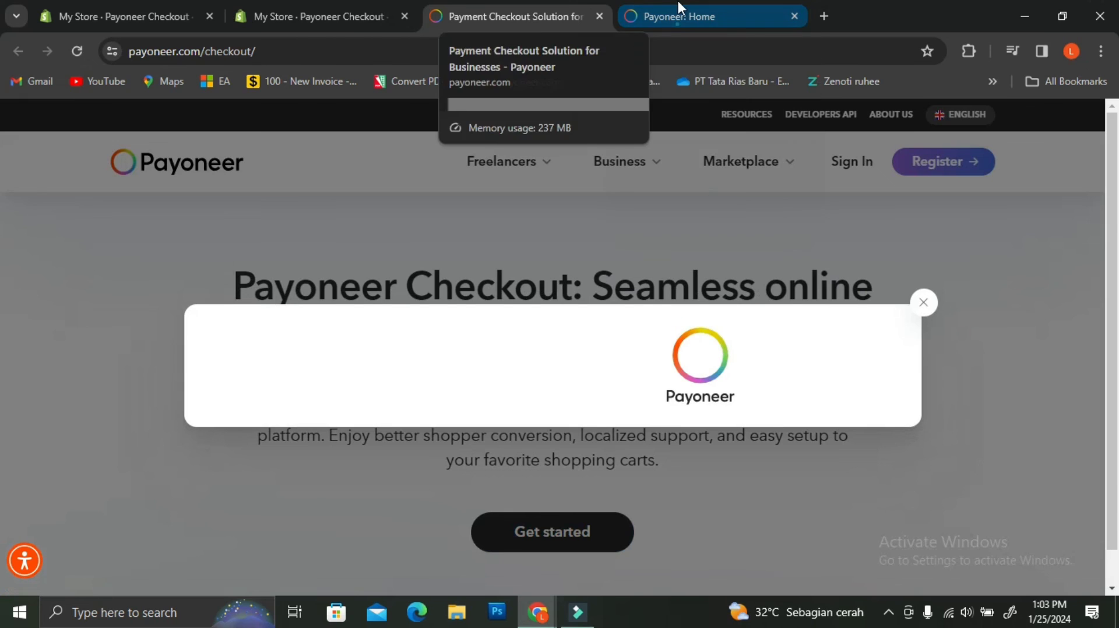
left_click(677, 6)
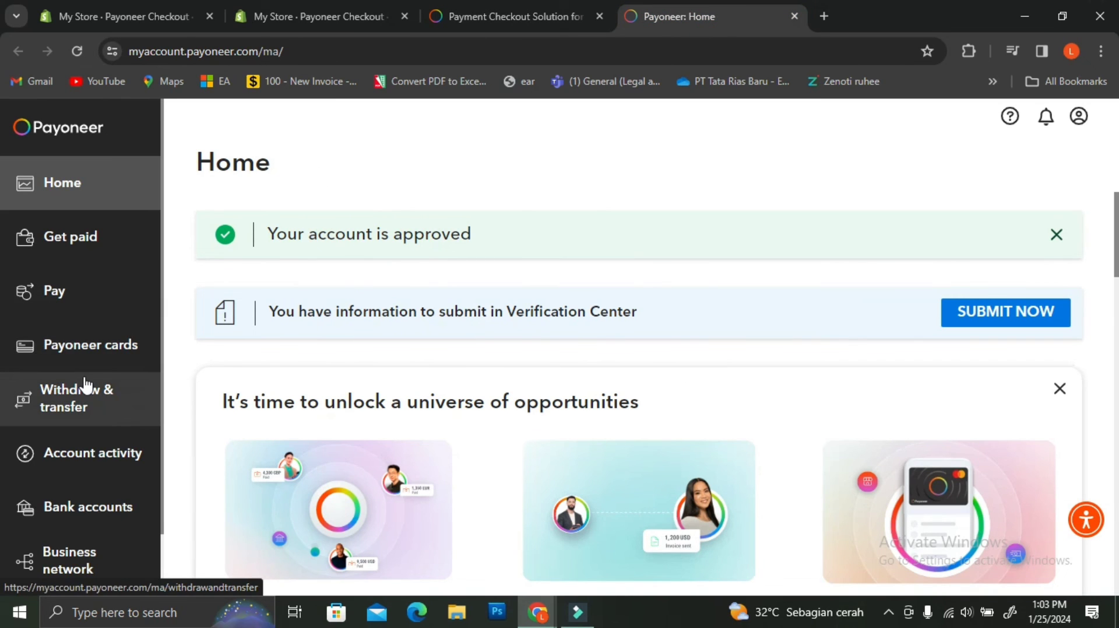
scroll(86, 385, "down", 1)
scroll(88, 402, "up", 1)
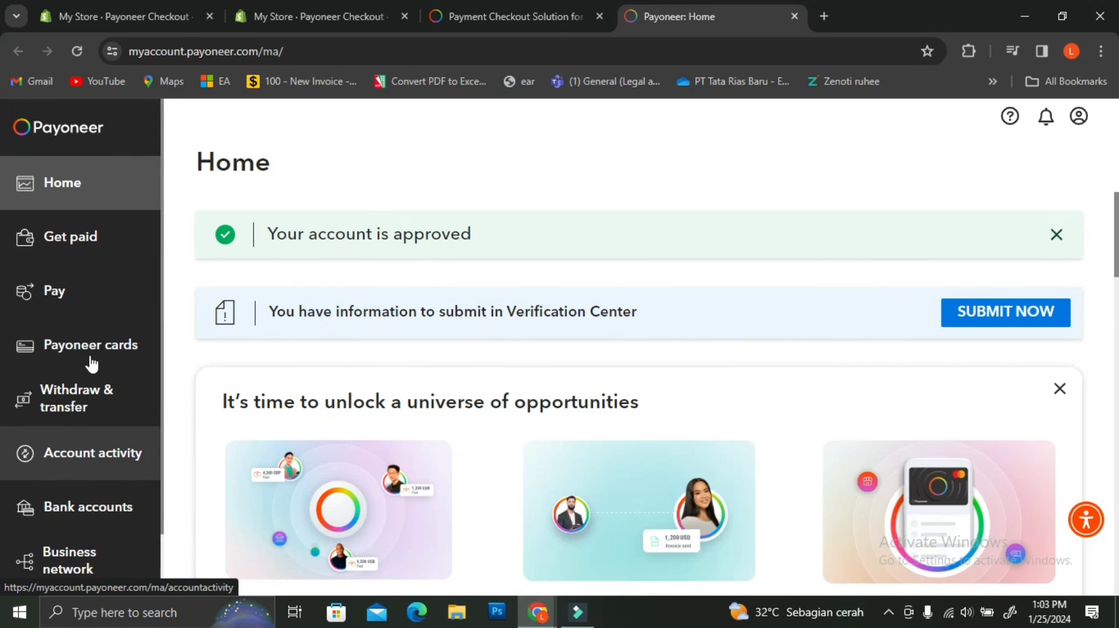
scroll(485, 236, "down", 1)
scroll(485, 235, "down", 15)
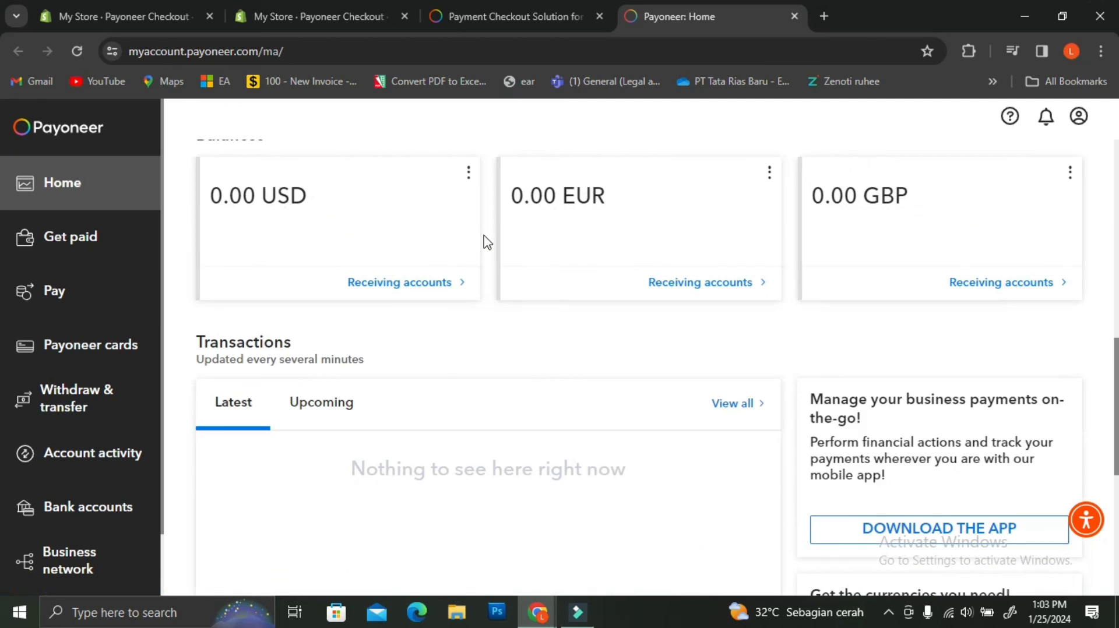
scroll(485, 237, "up", 4)
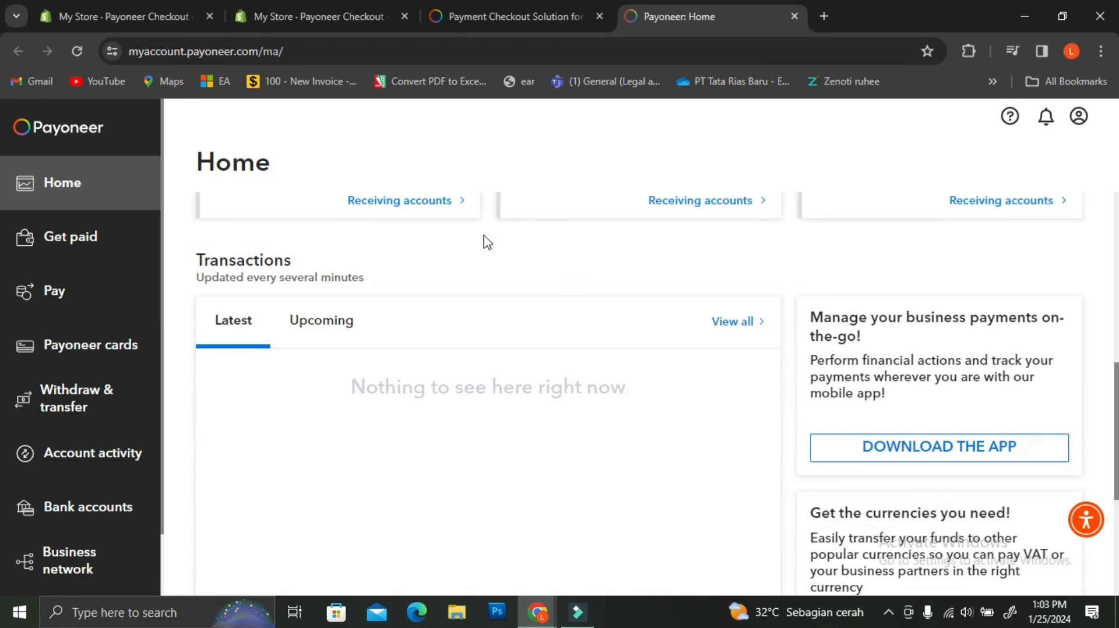